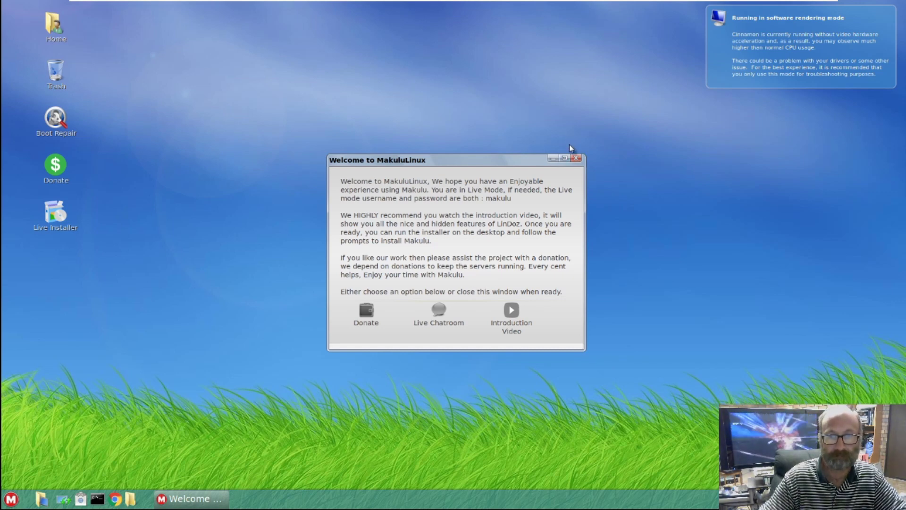
Close the welcome window and start the live installer, keeping American English as its language
click(577, 158)
click(53, 216)
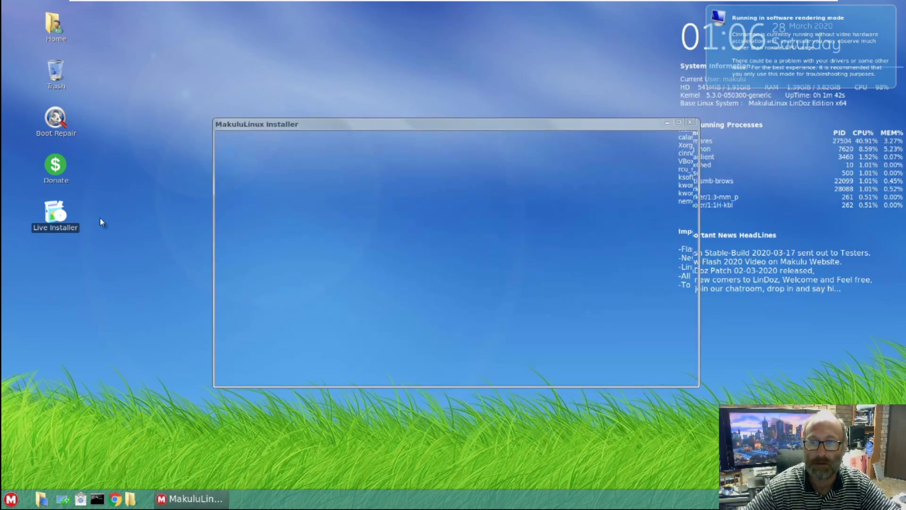
click(627, 374)
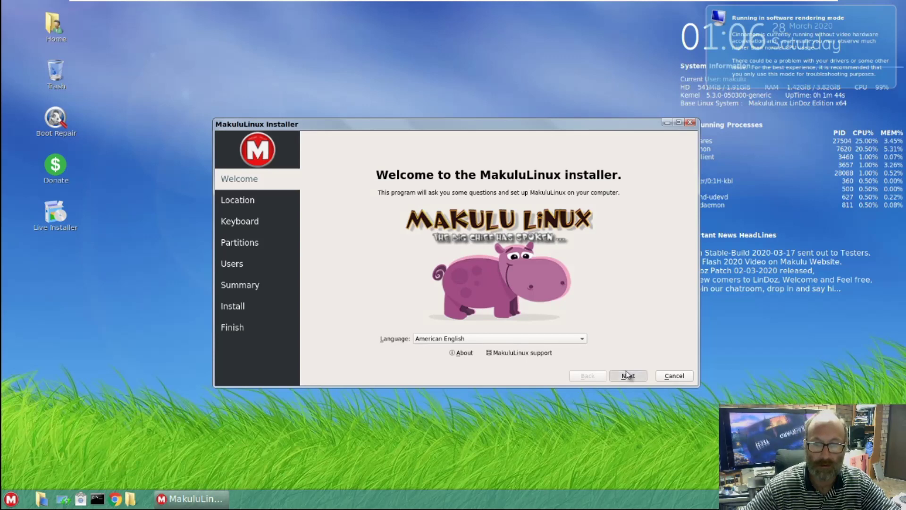
Set the installation's location to Melbourne and accept the English (Australian) keyboard layout
click(635, 280)
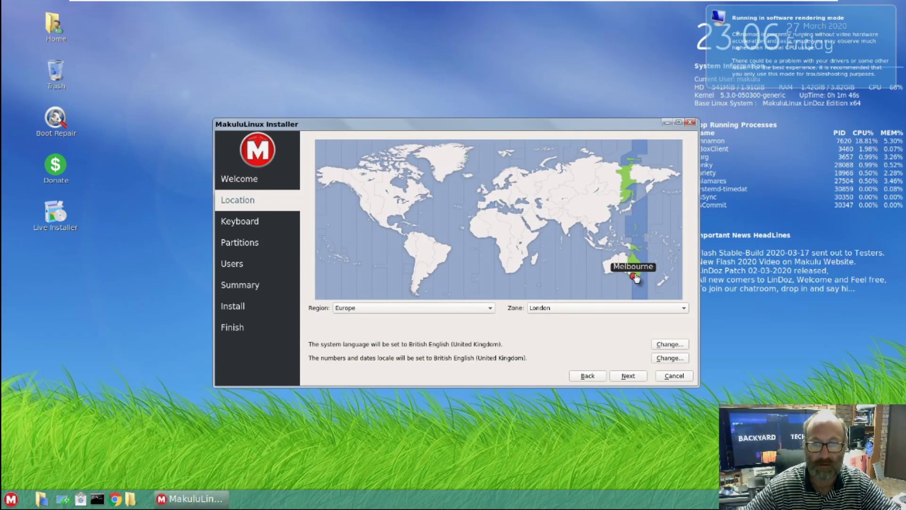
click(627, 375)
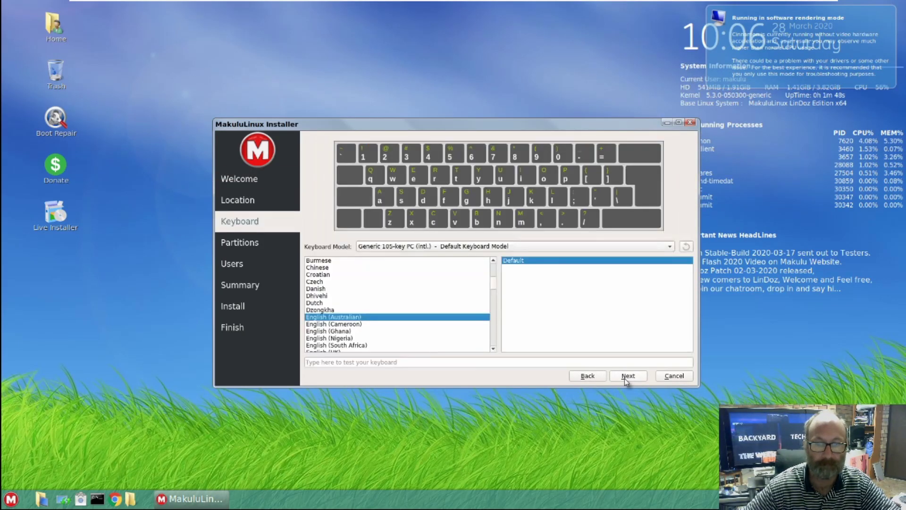
click(627, 375)
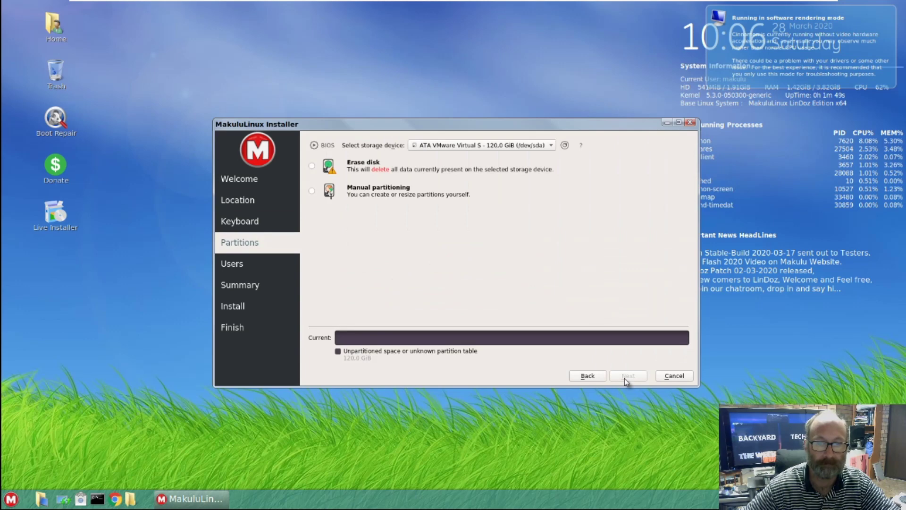
Choose to erase the 120 GiB disk (/dev/sda) for the installation with no swap
click(311, 166)
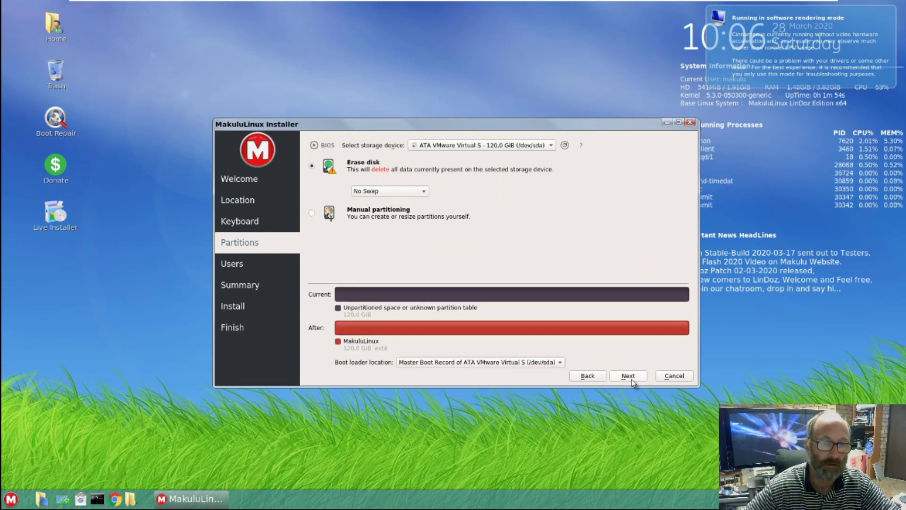
click(632, 379)
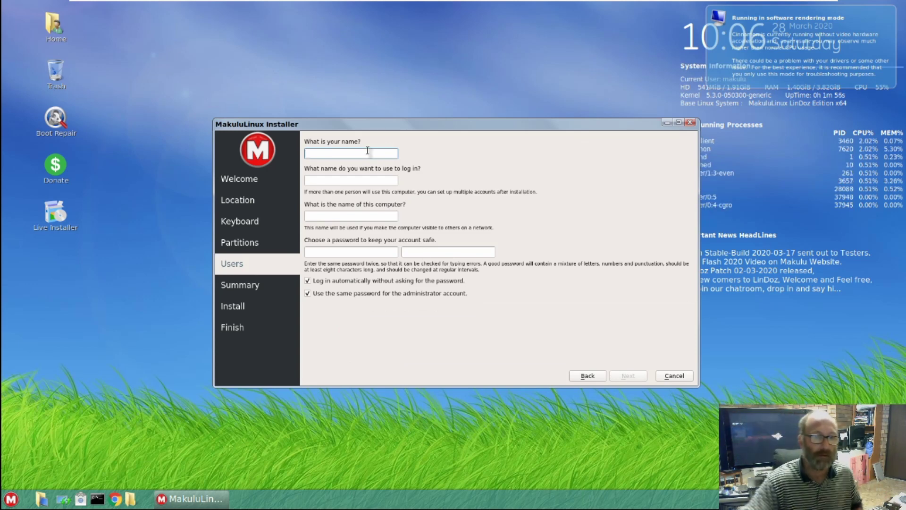
Enter Backyard as the account's display name, keeping the suggested login name
text(Back)
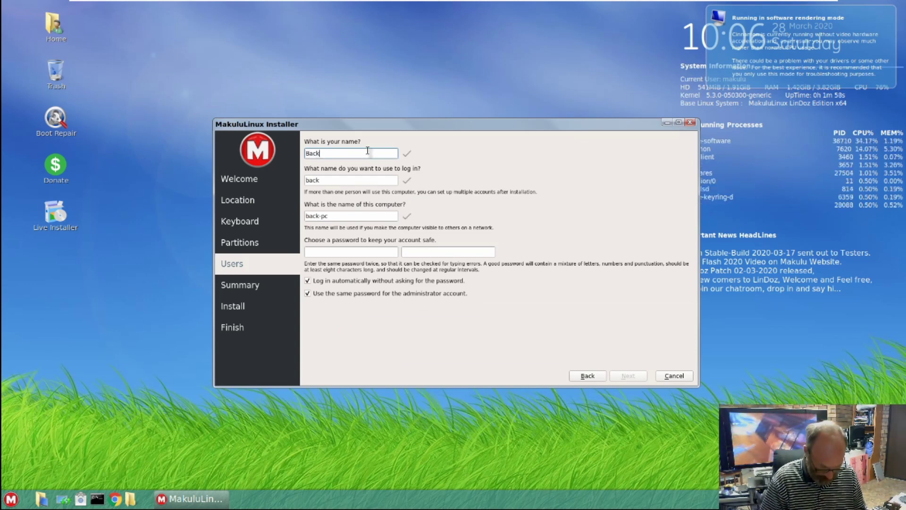
text(yard)
key(Tab)
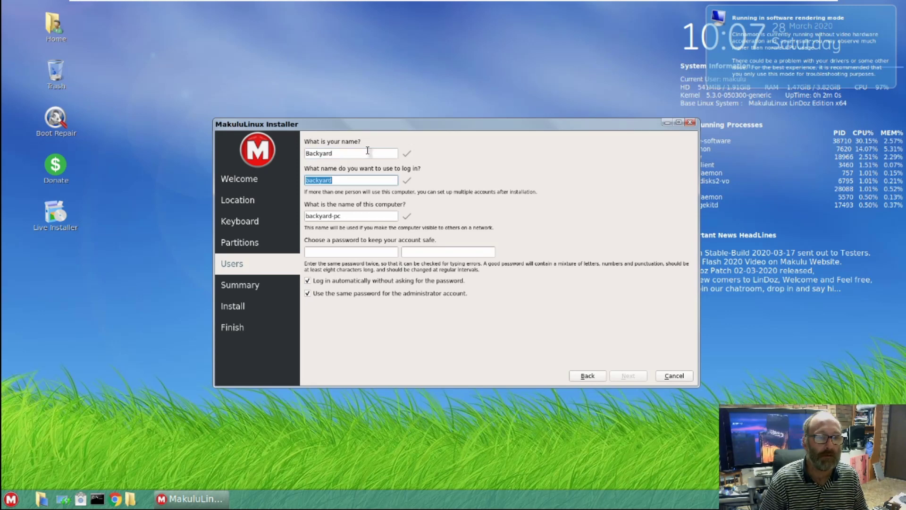
Set the computer name to MakuLindoz-vm
key(Tab)
key(Tab)
key(shift+Tab)
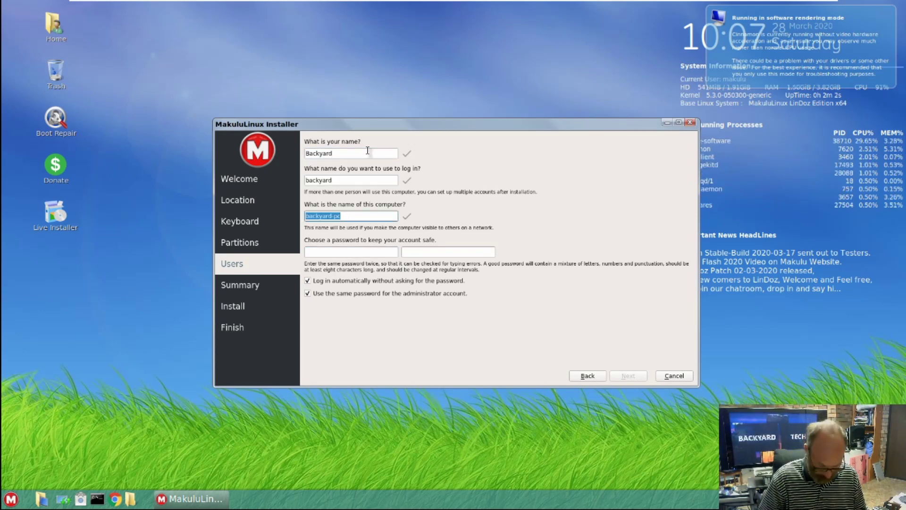
text(Maku)
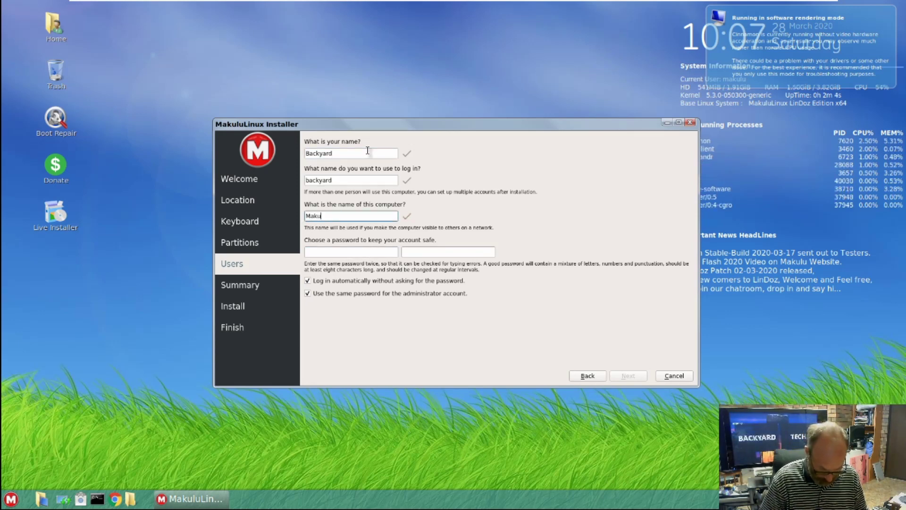
text(Lin)
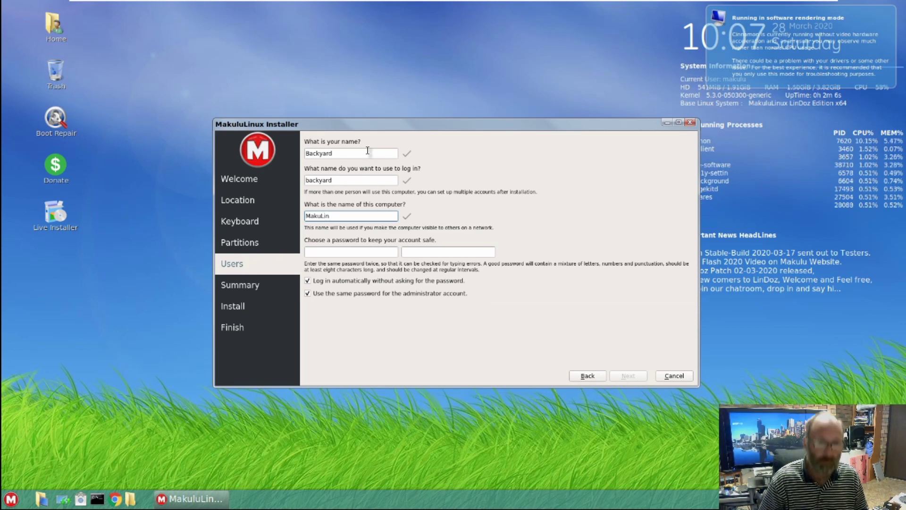
text(doz-vm)
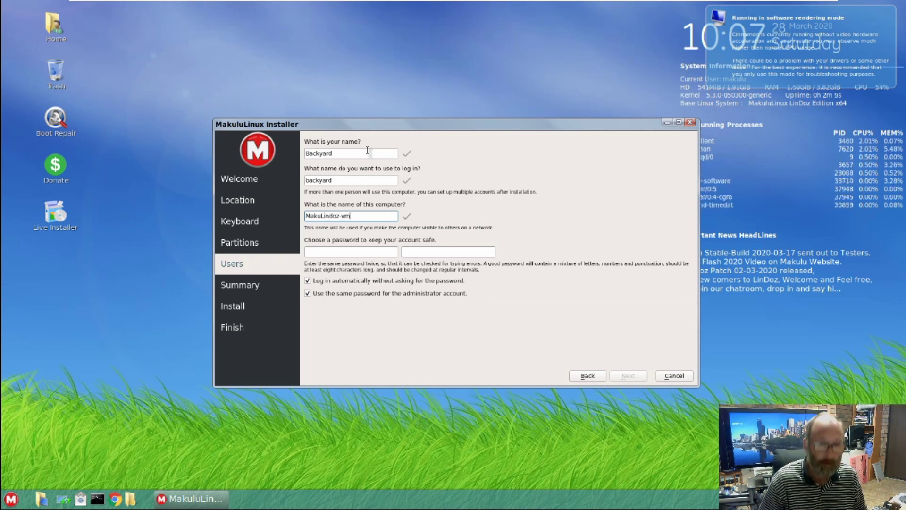
Enter the account password and repeat it in the confirmation field
key(Tab)
key(Tab)
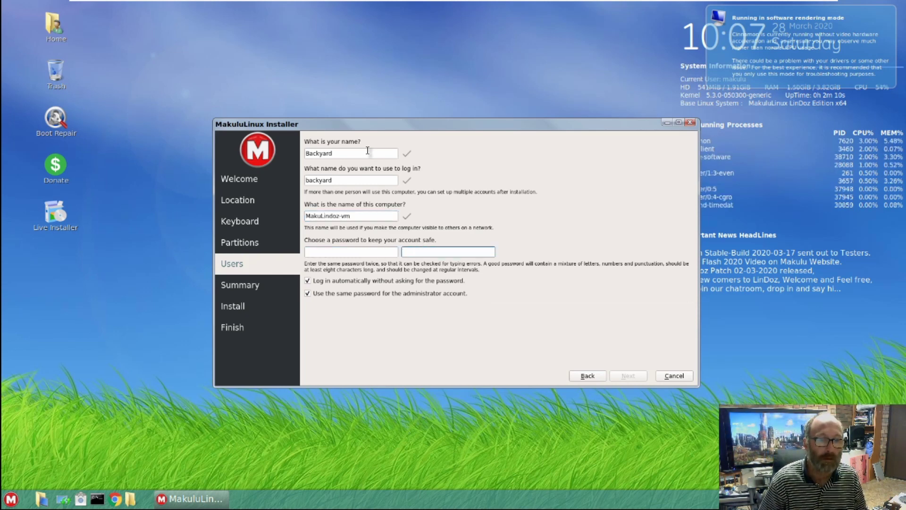
key(shift+Tab)
text(******)
key(Tab)
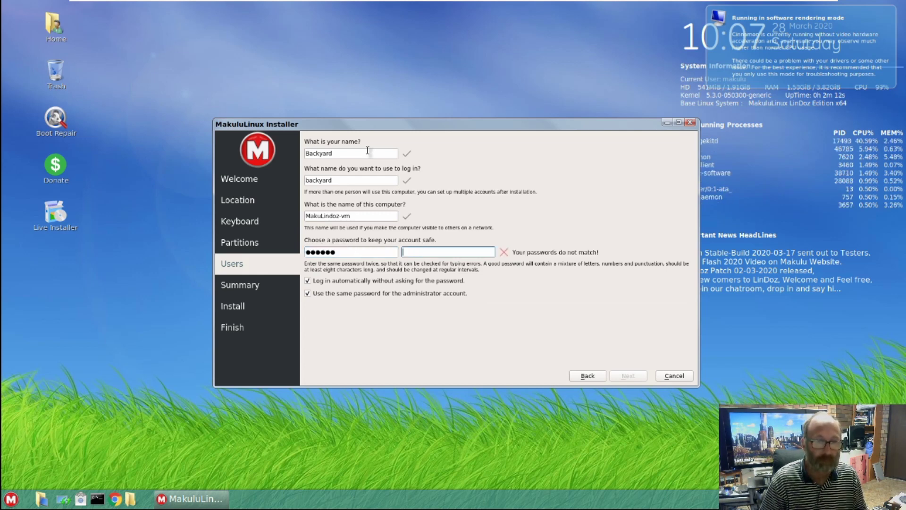
text(******)
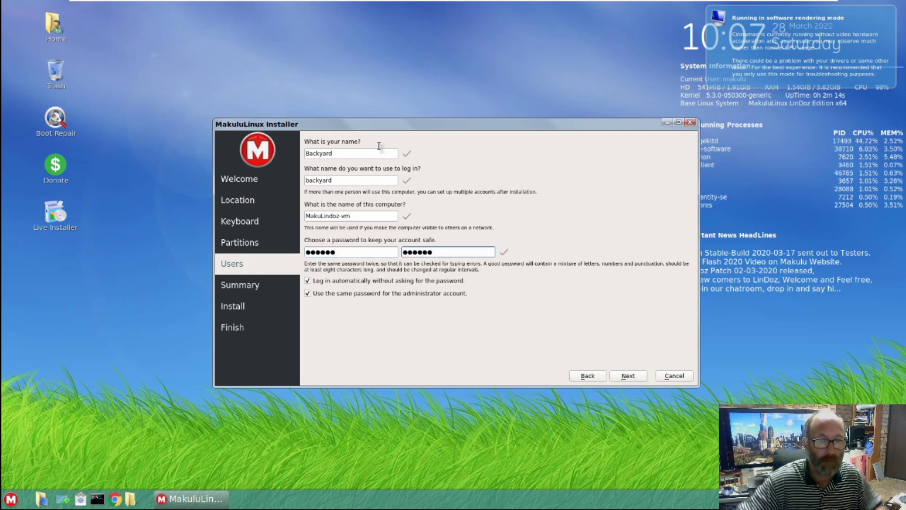
Turn off automatic login for the new account and start the MakuluLinux installation from the summary
click(423, 282)
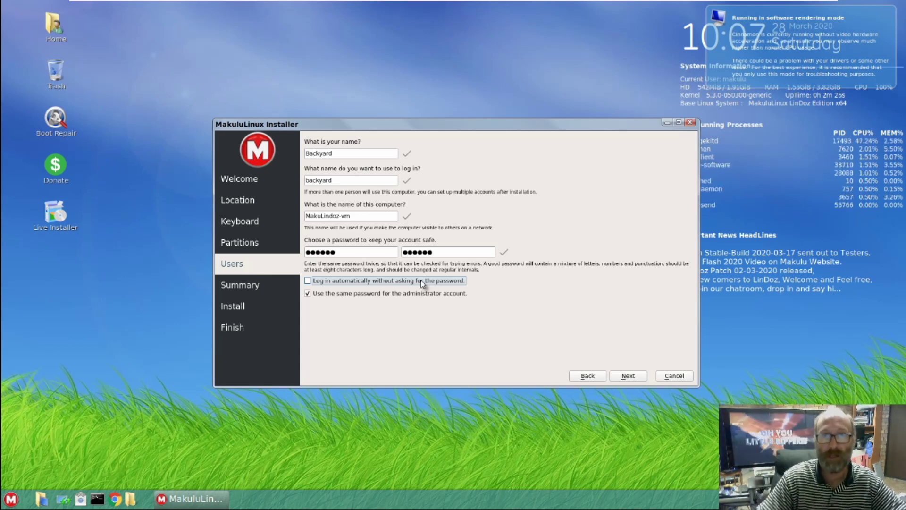
click(623, 375)
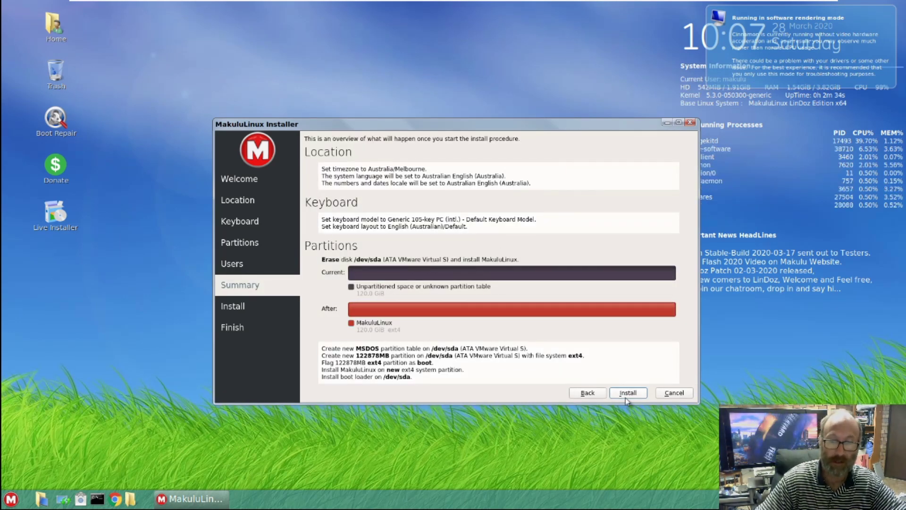
click(629, 393)
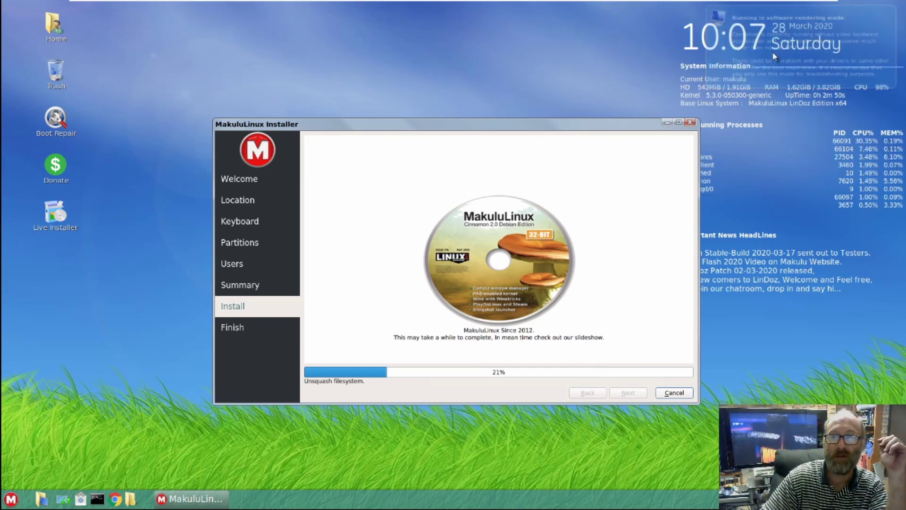
Finish the installer with an immediate restart into the newly installed system
click(458, 90)
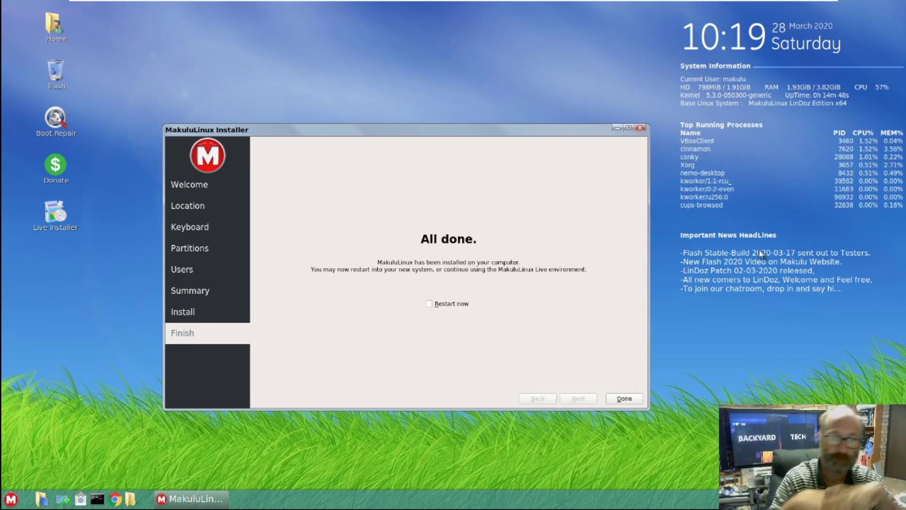
click(430, 304)
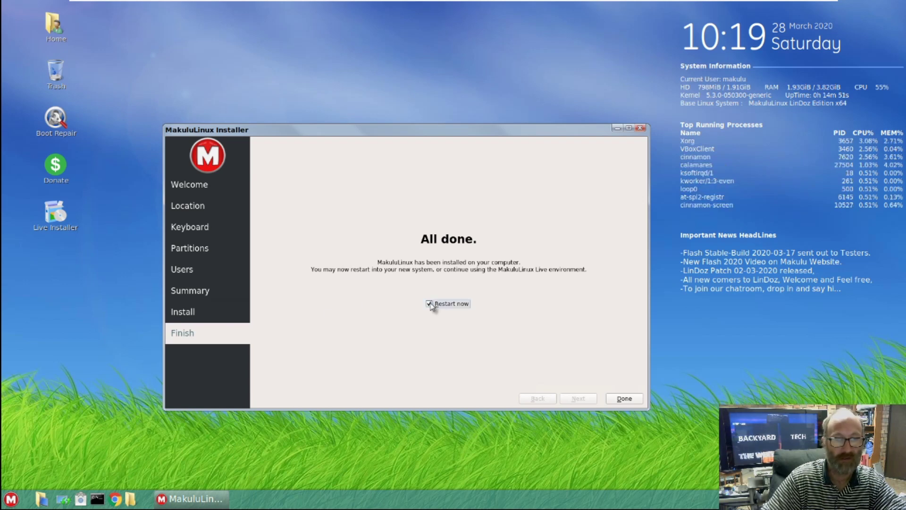
click(620, 401)
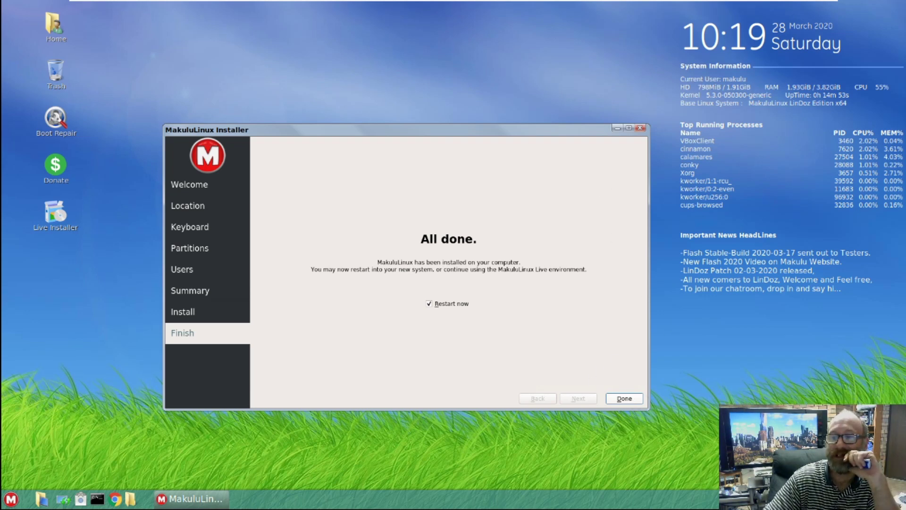
mouse_move(542, 4)
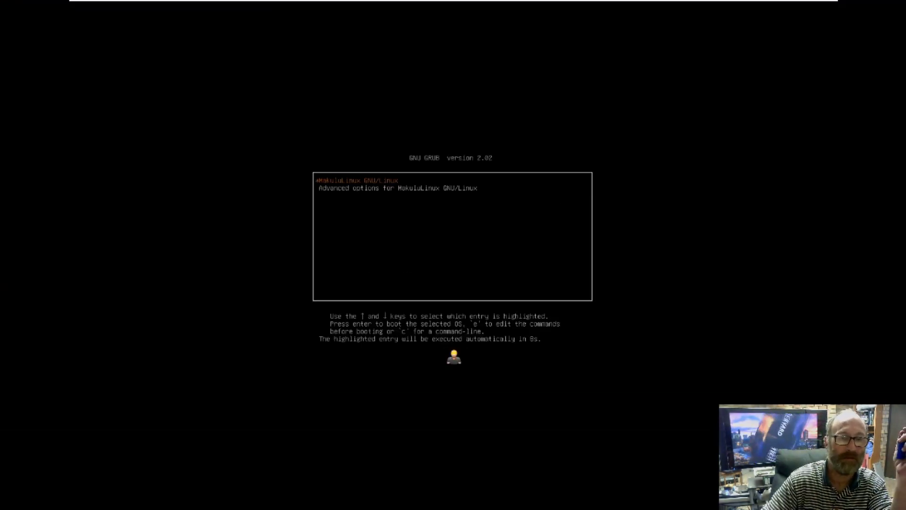
View the advanced boot options for MakuluLinux and return to the main GRUB menu
key(Down)
key(Return)
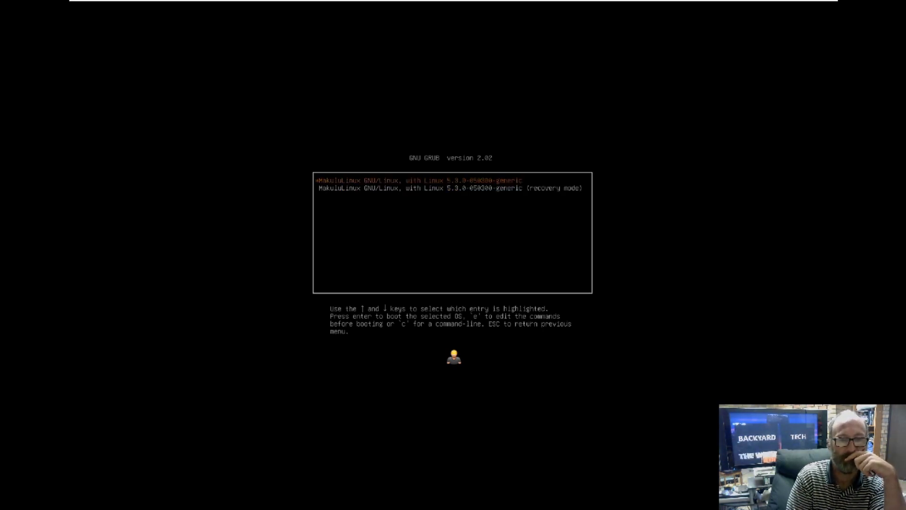
key(Escape)
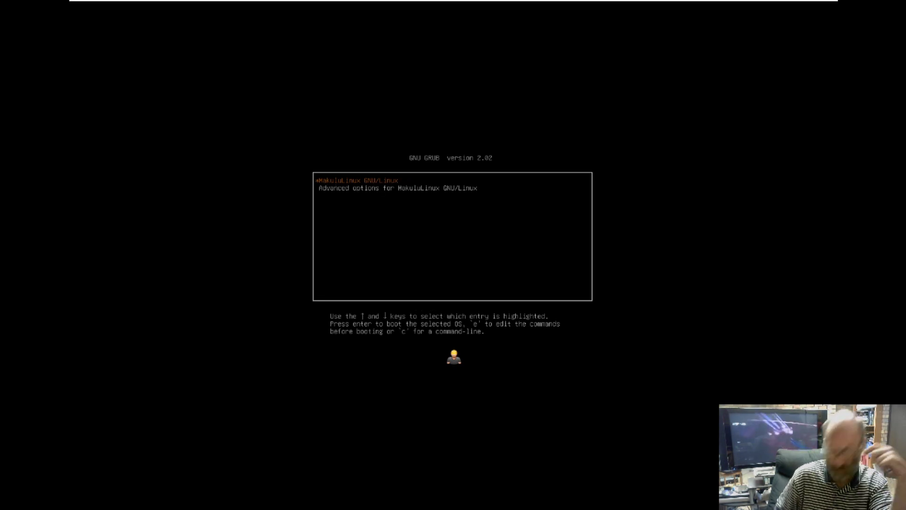
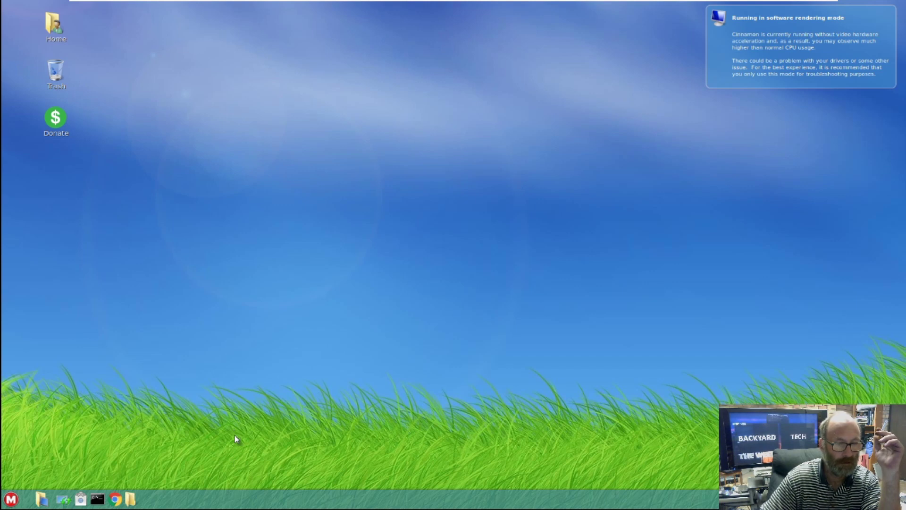
View the application menu on the new desktop and close the MakuluLinux Setup Manager without running it
click(10, 499)
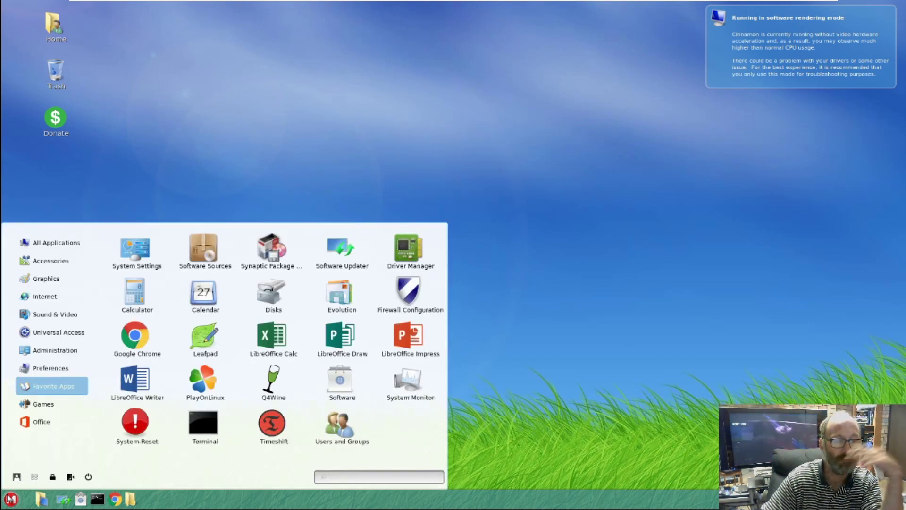
right_click(11, 499)
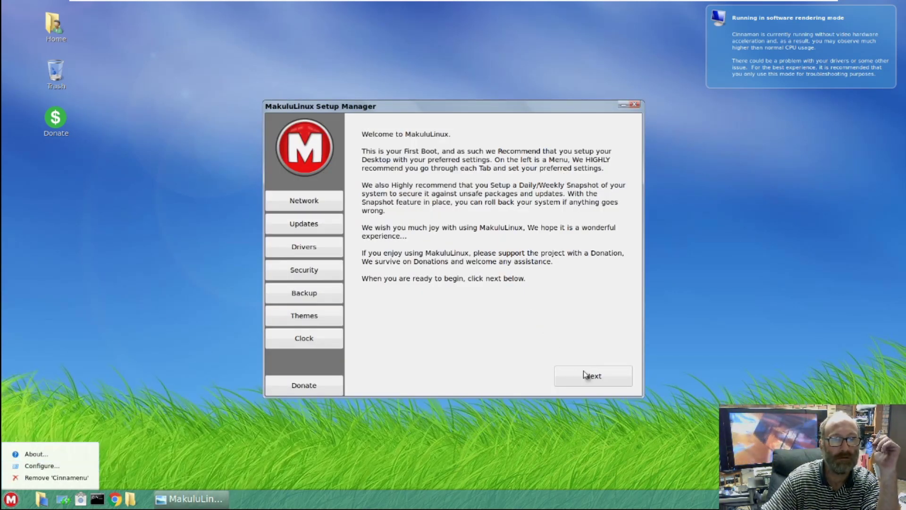
click(638, 112)
click(635, 106)
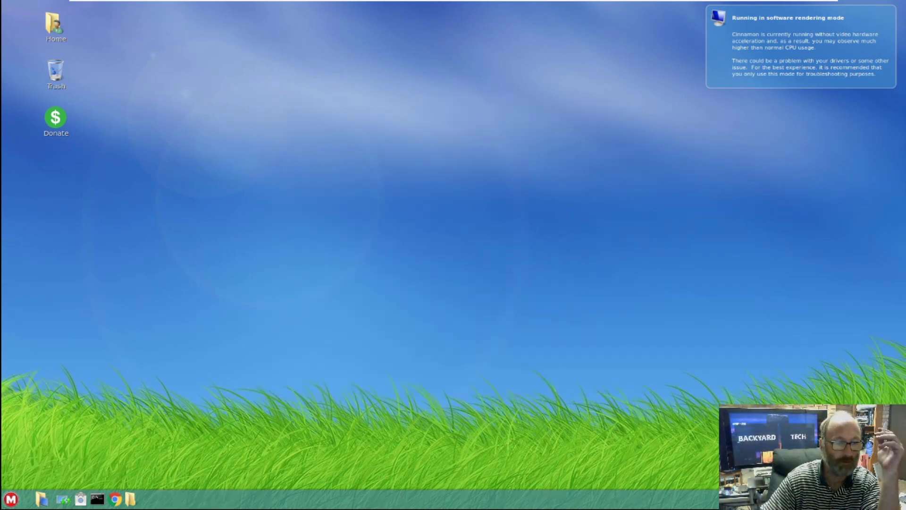
Configure the Cinnamenu applet to use List as its startup applications view mode
right_click(7, 505)
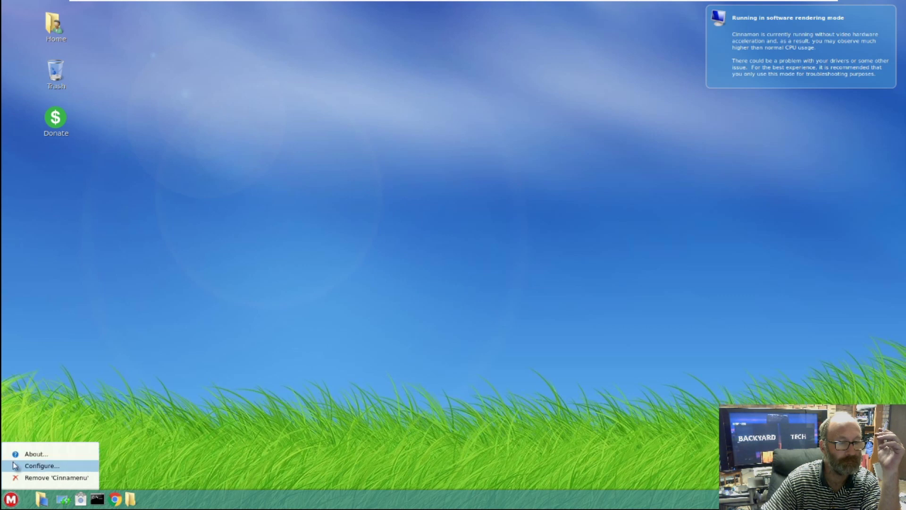
click(13, 461)
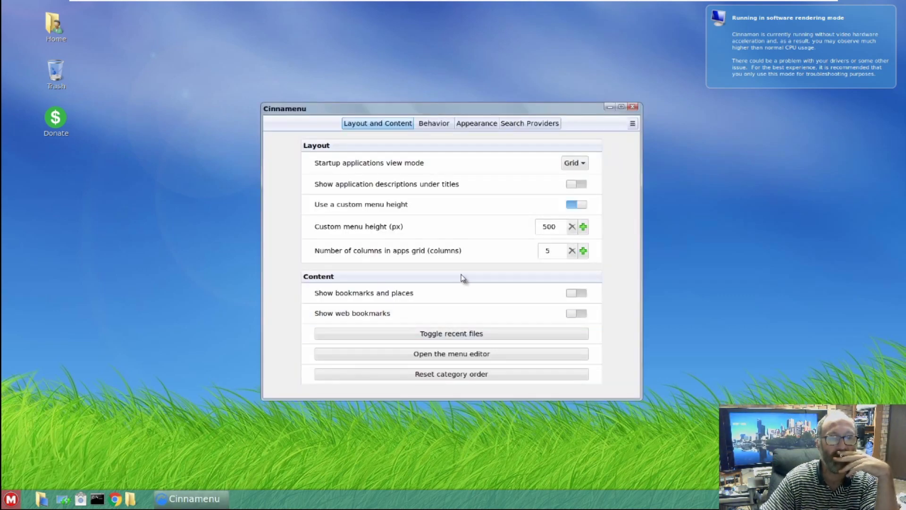
click(579, 163)
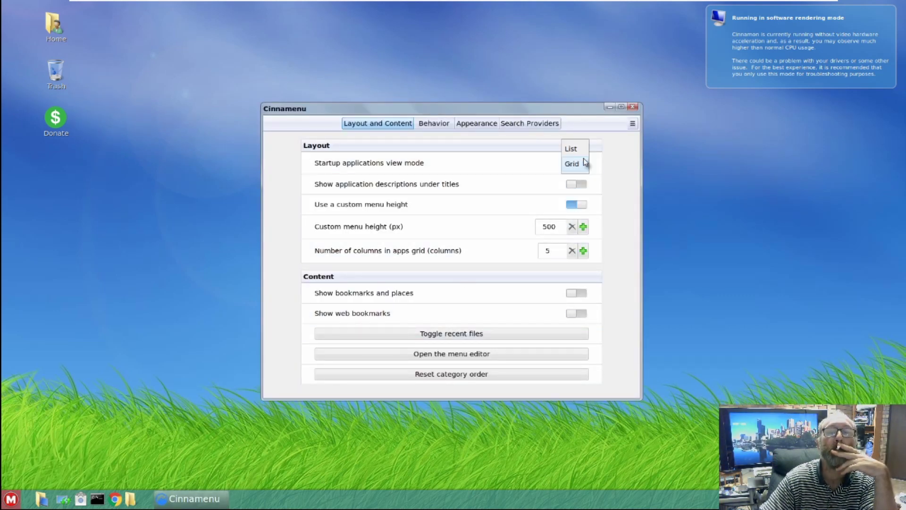
click(572, 149)
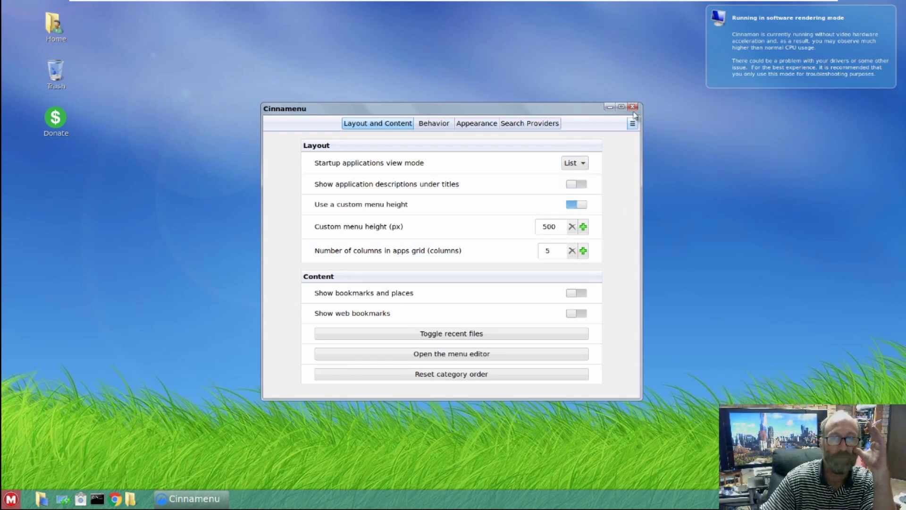
Look through Cinnamenu's behavior, appearance and search provider settings
click(444, 123)
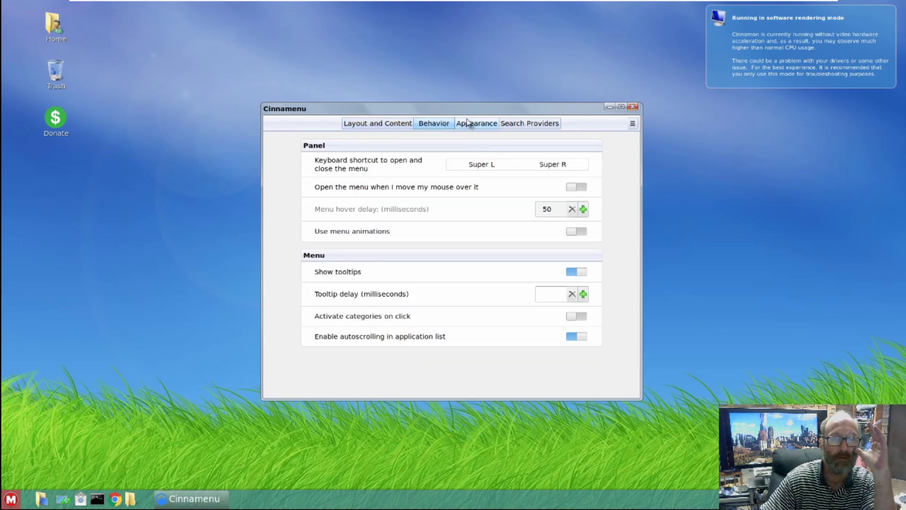
click(475, 123)
click(523, 125)
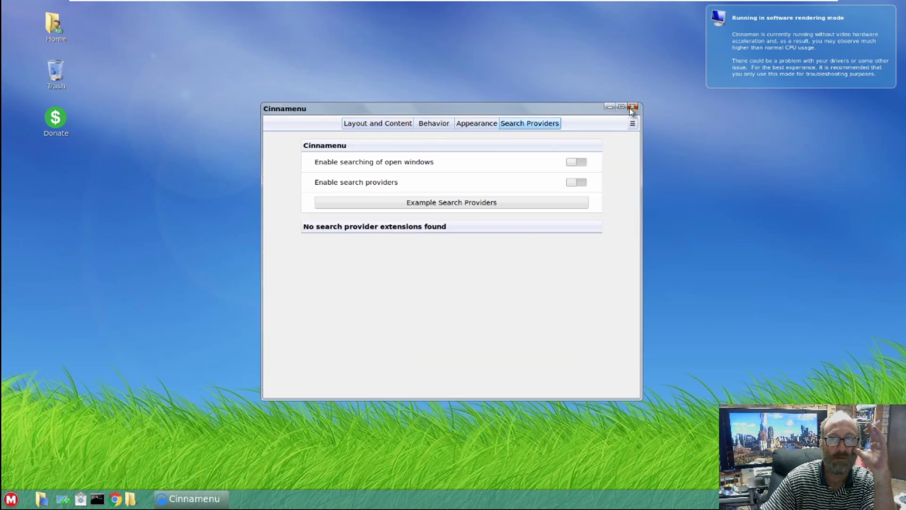
Close the Cinnamenu settings and look through the Accessories applications in the desktop menu
click(633, 106)
click(11, 499)
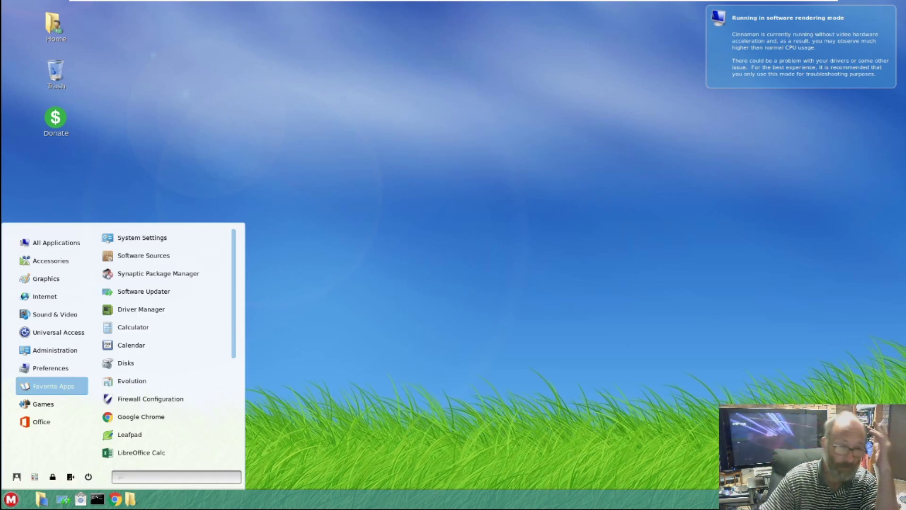
mouse_move(60, 259)
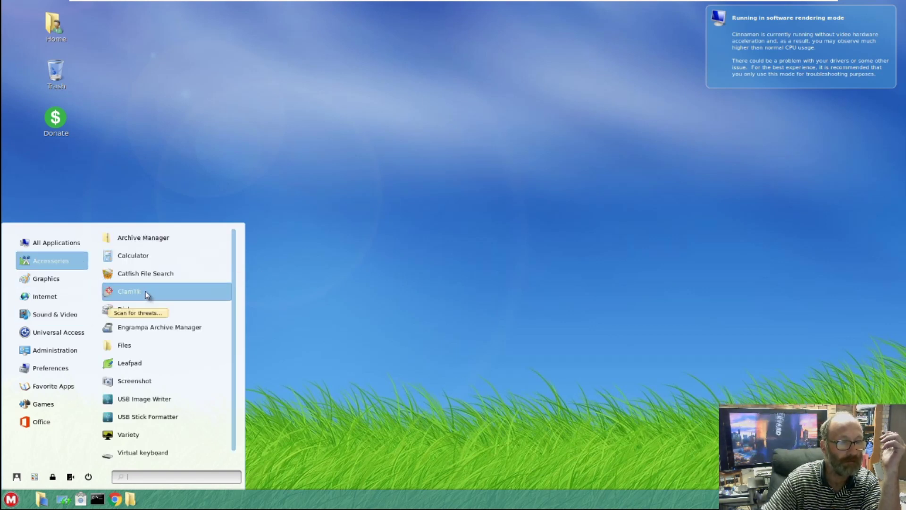
scroll(145, 291, down, 1)
scroll(145, 290, up, 1)
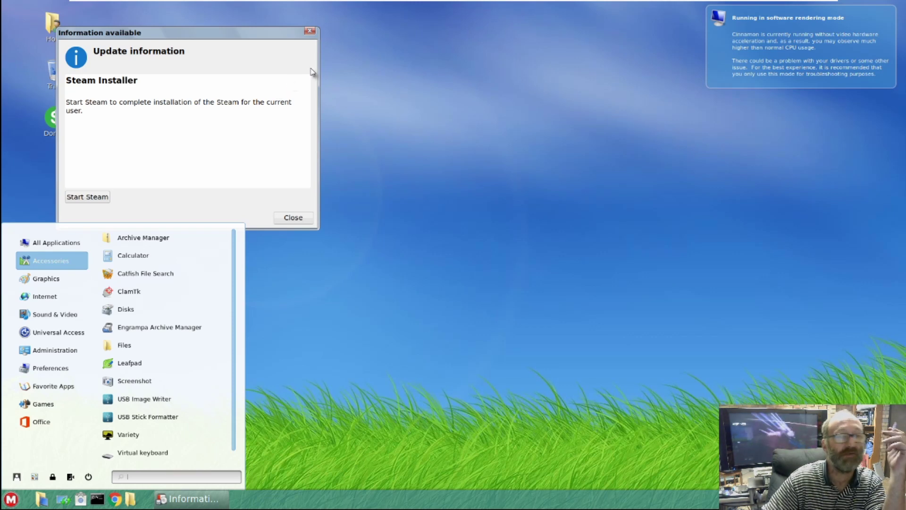
Close the Steam Installer update information without starting Steam
click(310, 32)
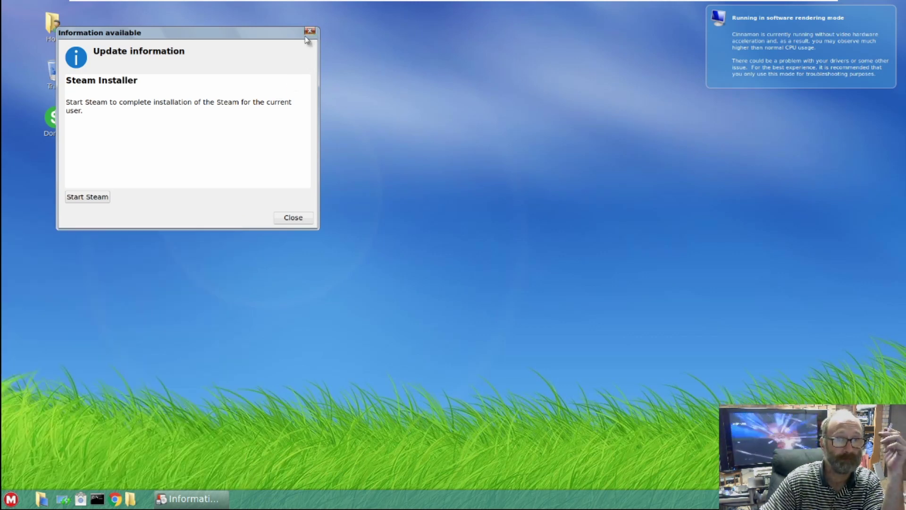
click(310, 30)
Look through the application menu's categories from Graphics and Internet down to Games and Office
click(10, 499)
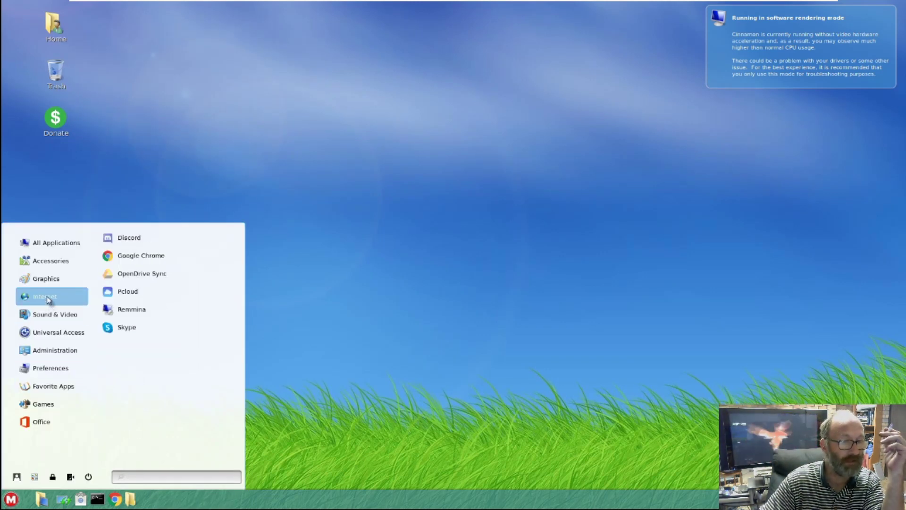
mouse_move(58, 285)
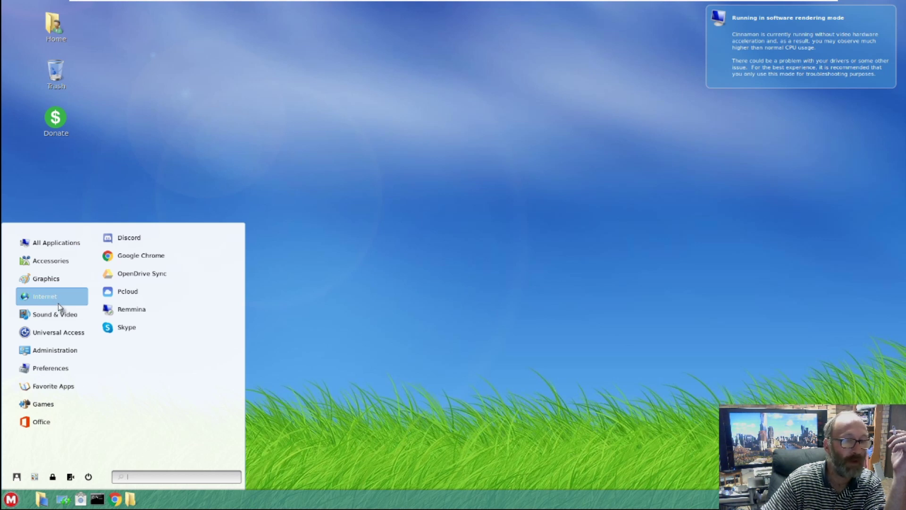
mouse_move(52, 319)
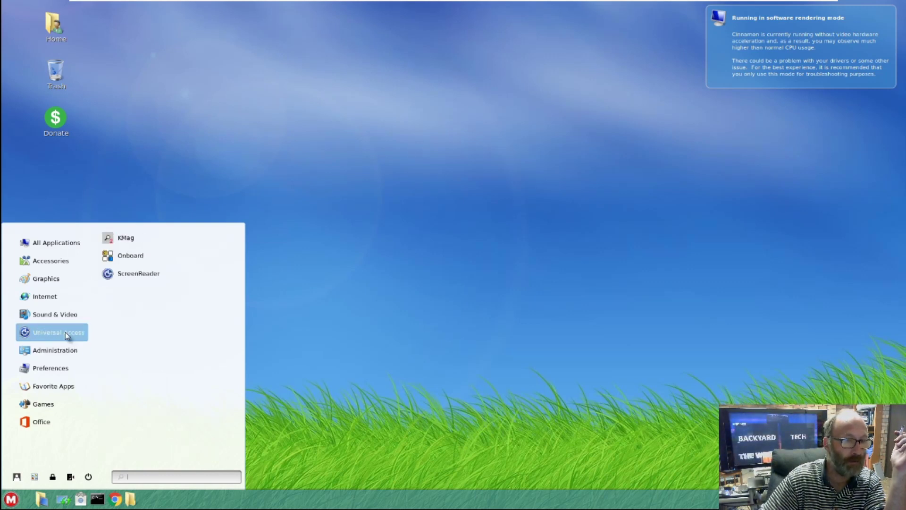
mouse_move(51, 350)
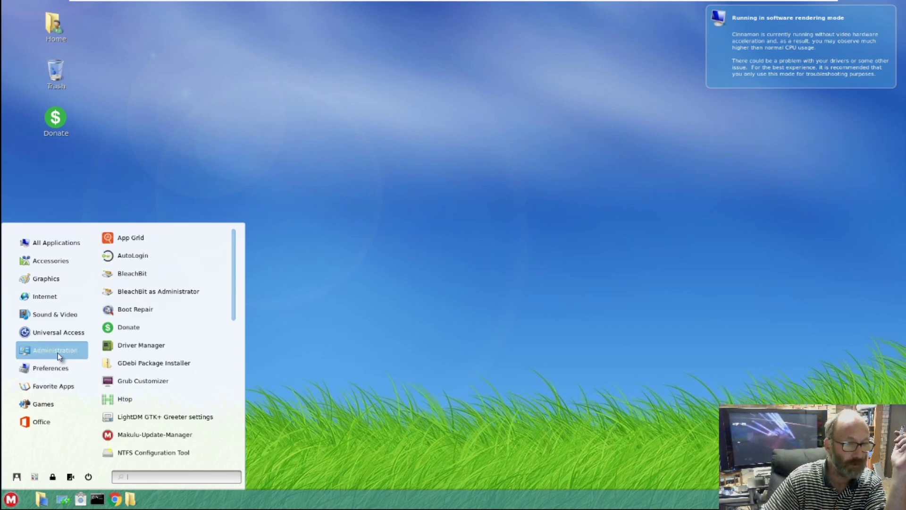
mouse_move(52, 370)
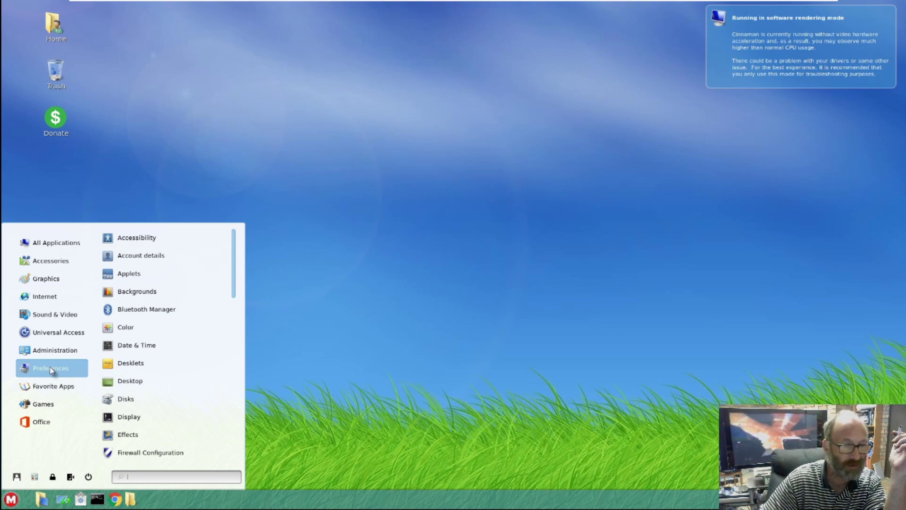
mouse_move(52, 388)
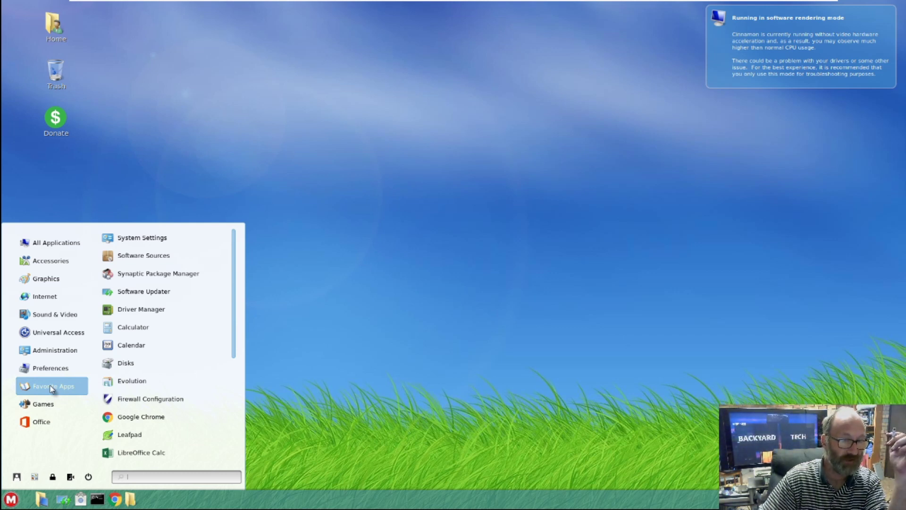
mouse_move(26, 404)
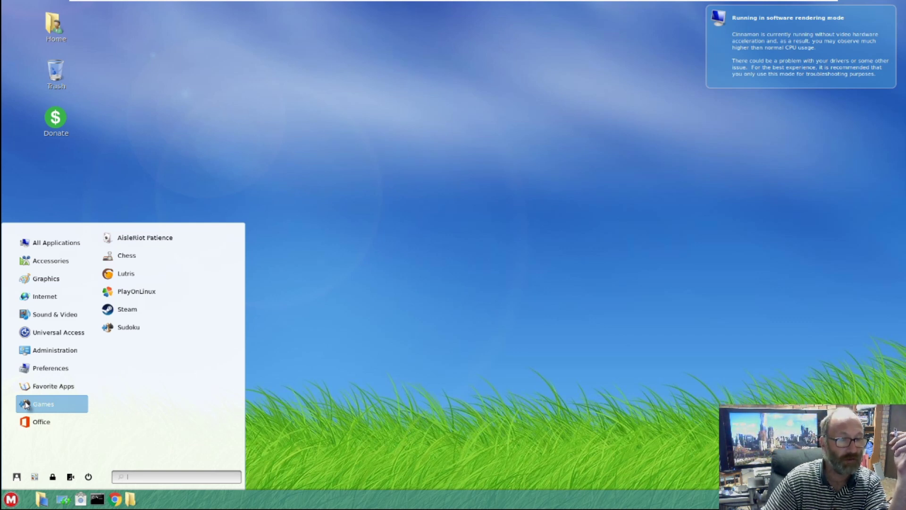
mouse_move(37, 423)
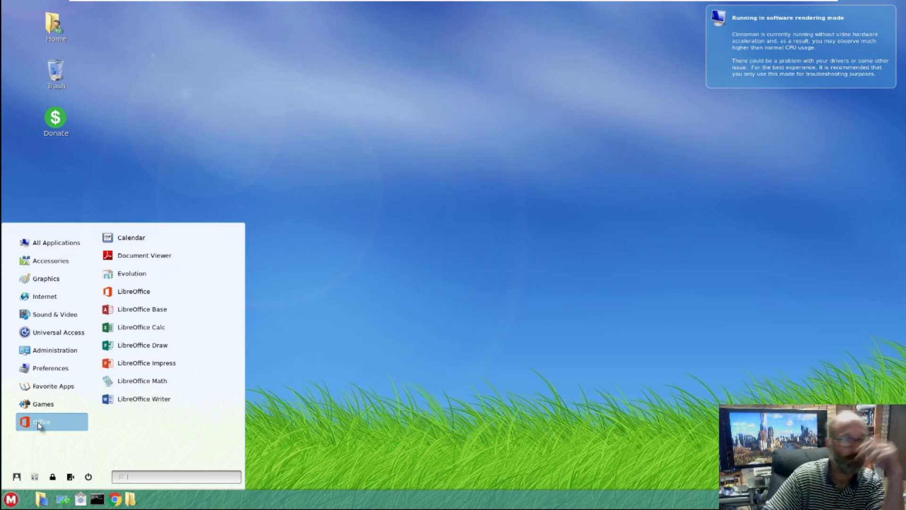
Launch LibreOffice Writer, dismiss its Tip of the day, and close the blank document
click(139, 400)
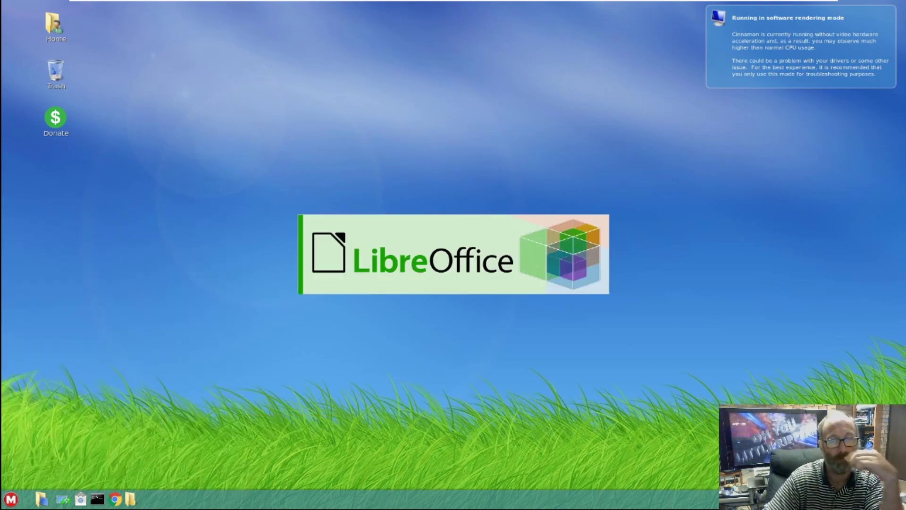
click(10, 499)
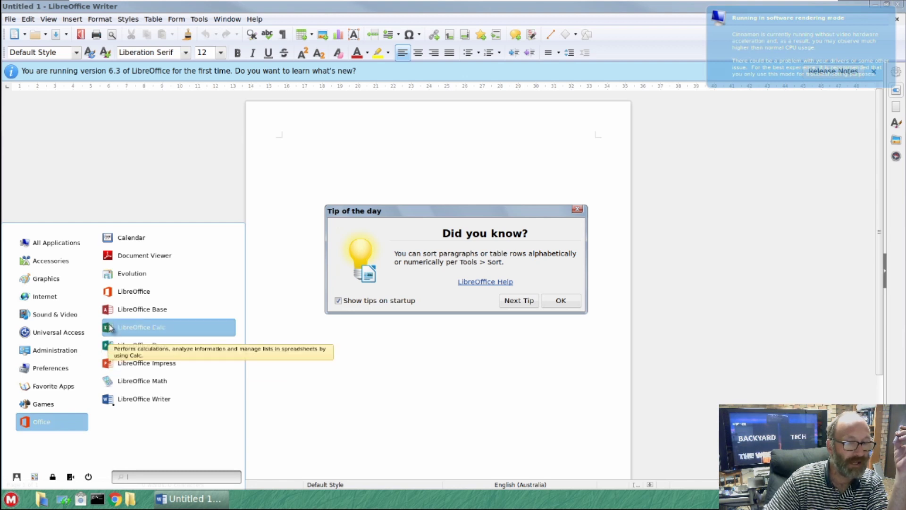
click(567, 305)
click(578, 210)
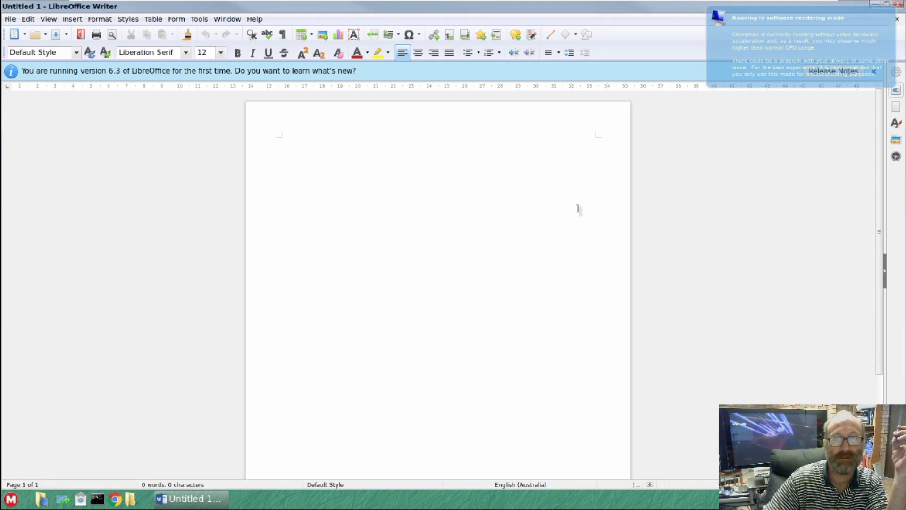
click(898, 5)
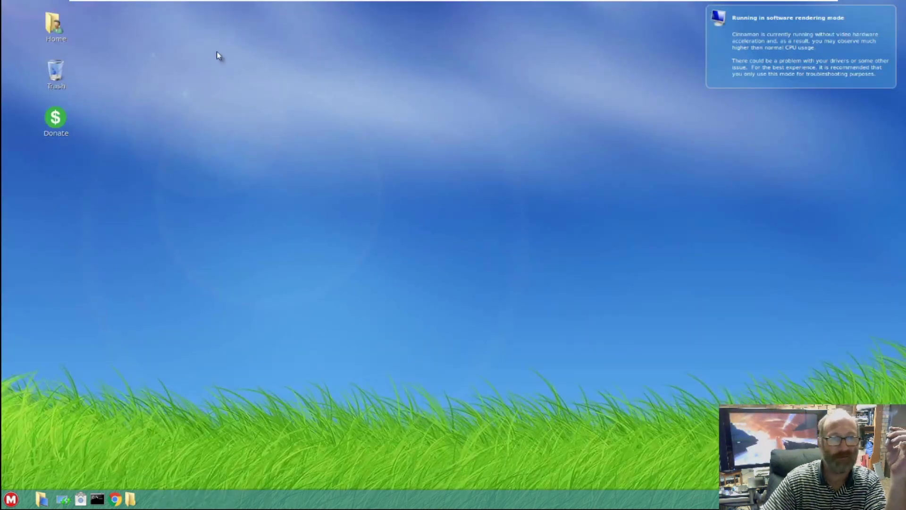
View the options in the desktop's context menu and leave it without choosing any
right_click(192, 209)
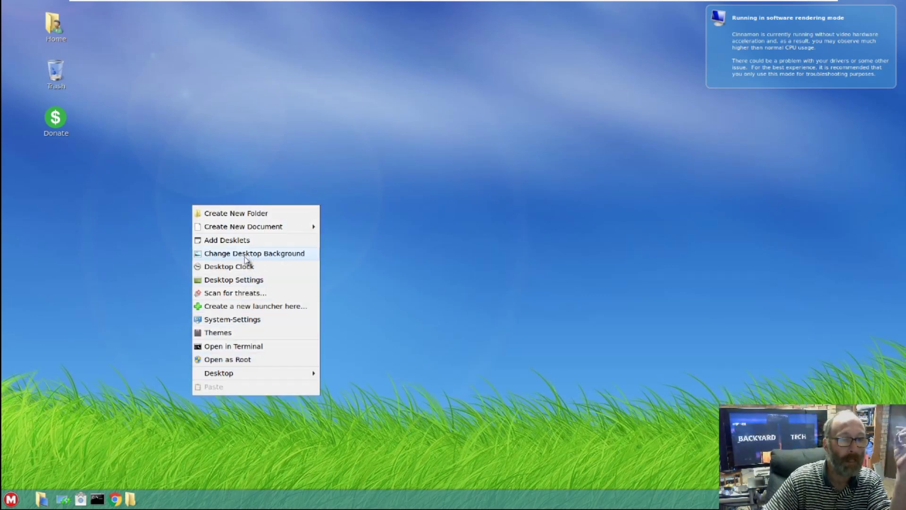
click(10, 499)
Look through the Accessories, Administration and Preferences applications, reading the Preferences entries down to Xfce Terminal
click(11, 499)
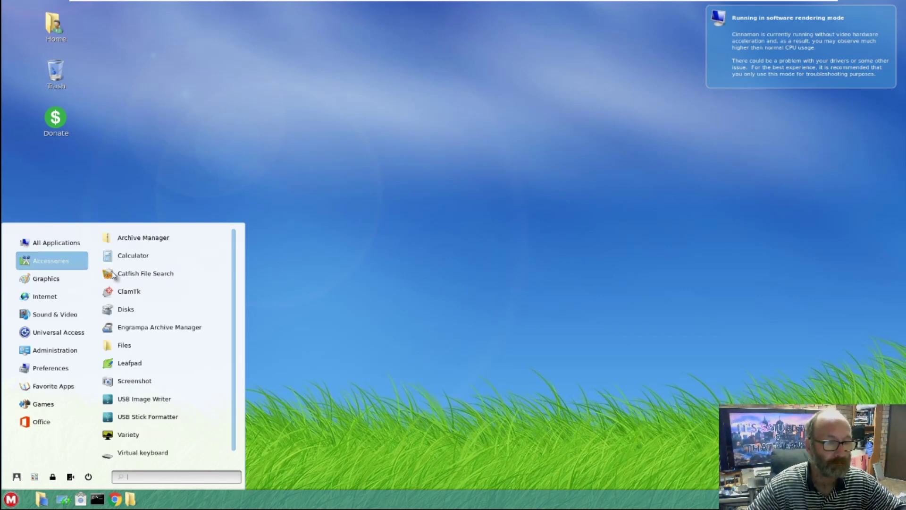
mouse_move(57, 285)
mouse_move(50, 350)
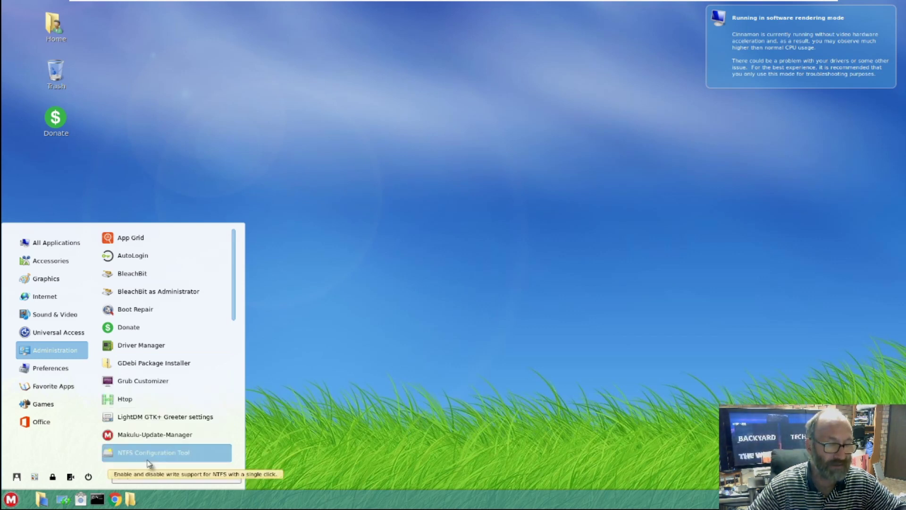
mouse_move(41, 364)
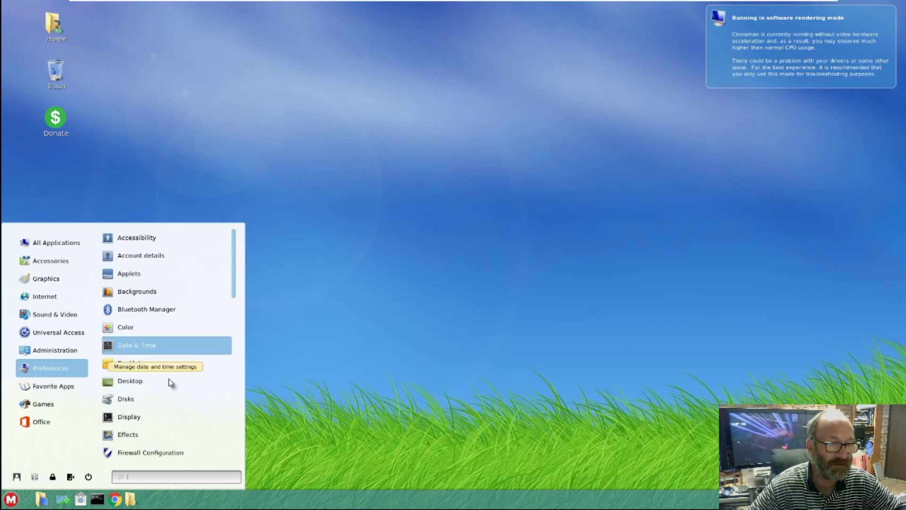
scroll(163, 414, down, 3)
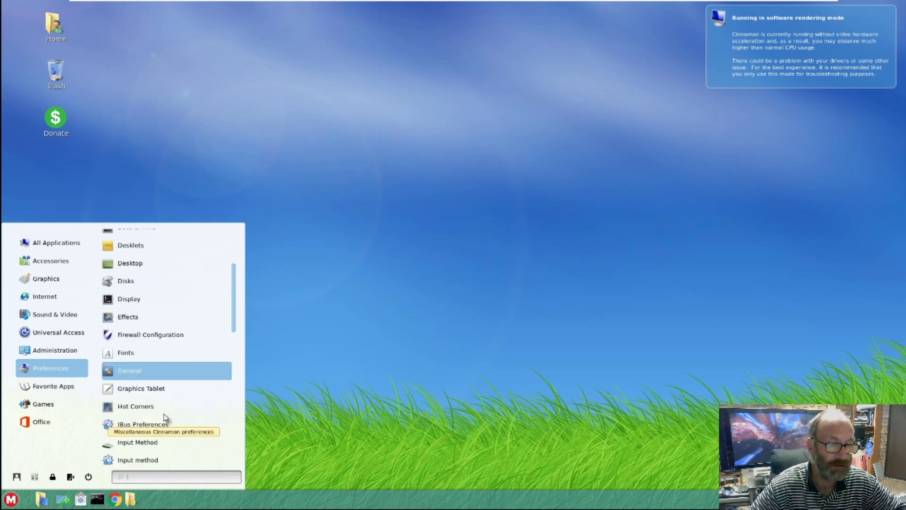
scroll(166, 417, down, 8)
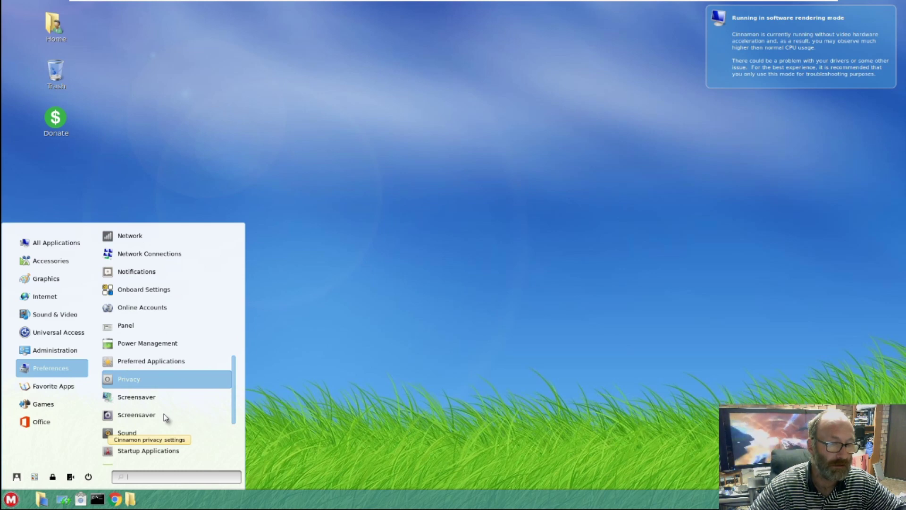
scroll(166, 417, down, 4)
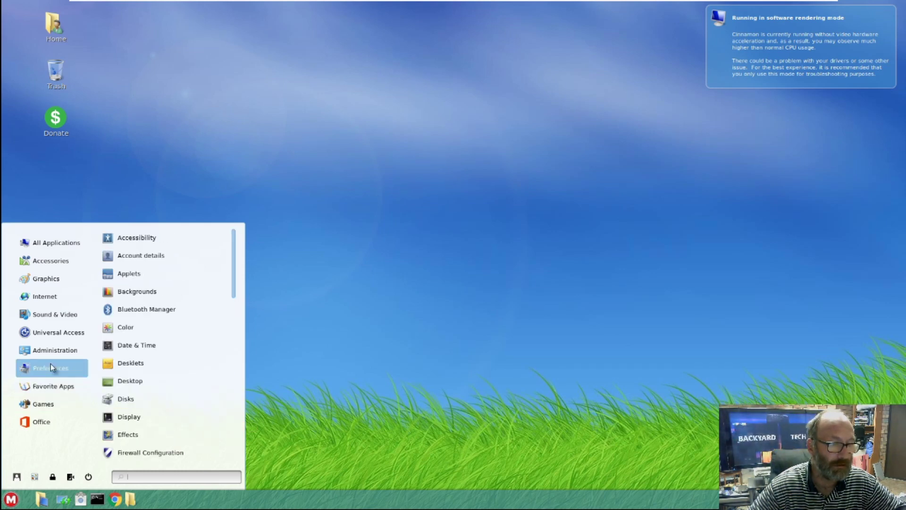
scroll(141, 401, down, 5)
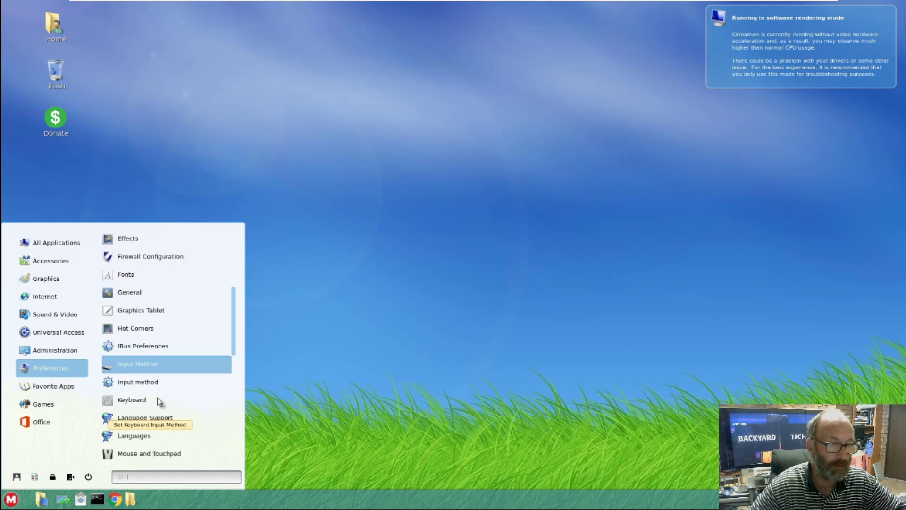
scroll(156, 401, down, 10)
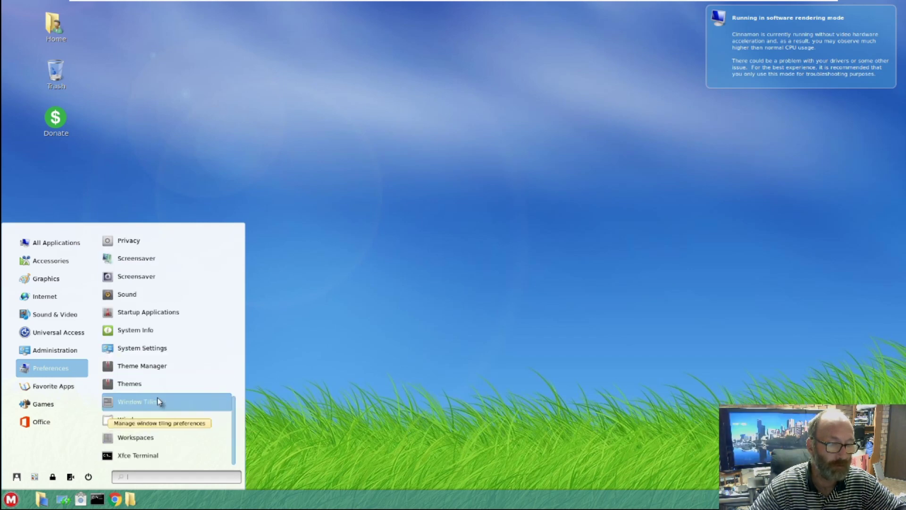
Look through System Settings from Appearance down to Hardware and Administration, and close the window
click(131, 389)
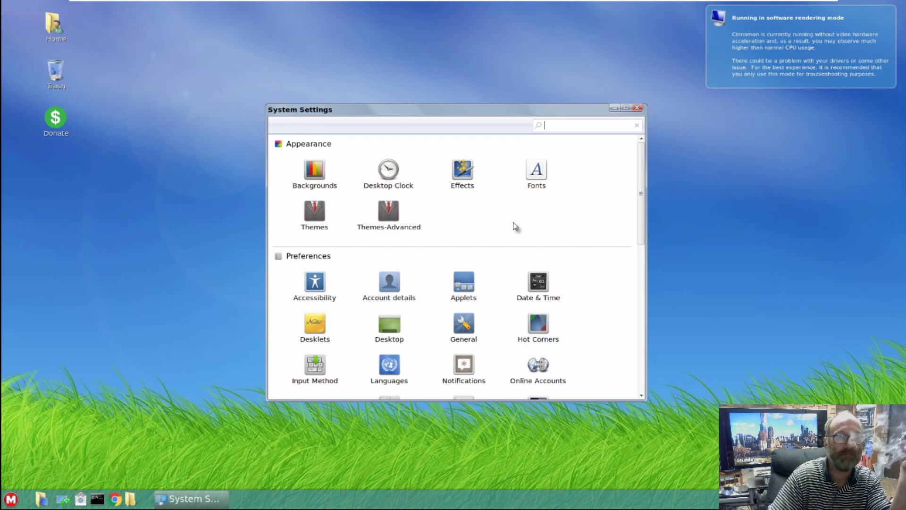
scroll(516, 227, down, 10)
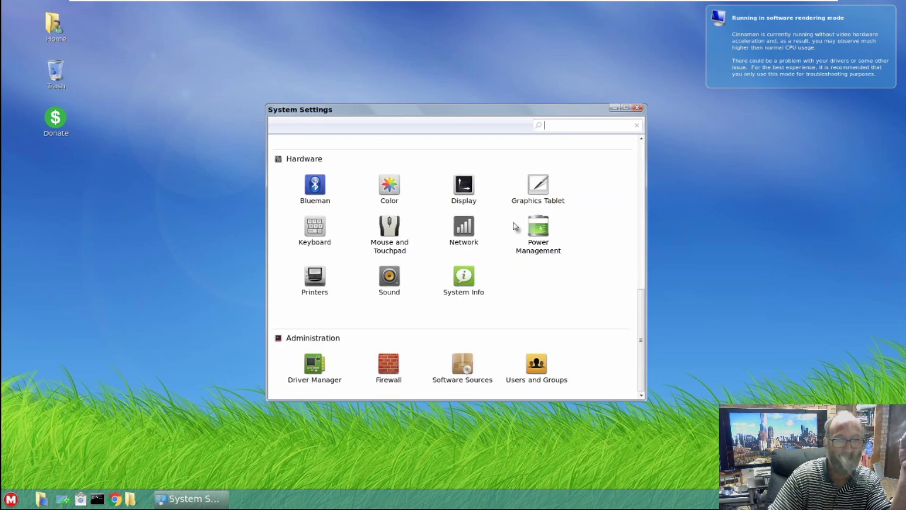
click(637, 107)
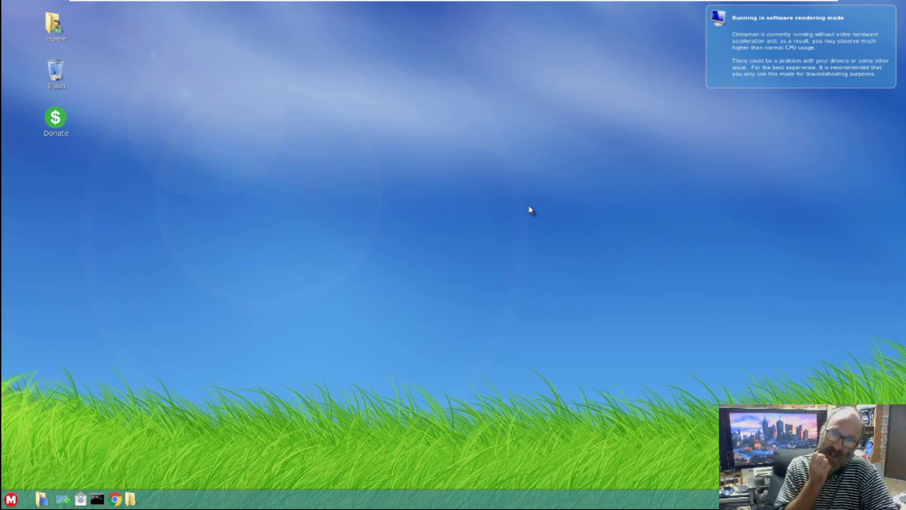
Dismiss the software rendering notification and view the contents of the Home folder and File System in the file manager
click(900, 17)
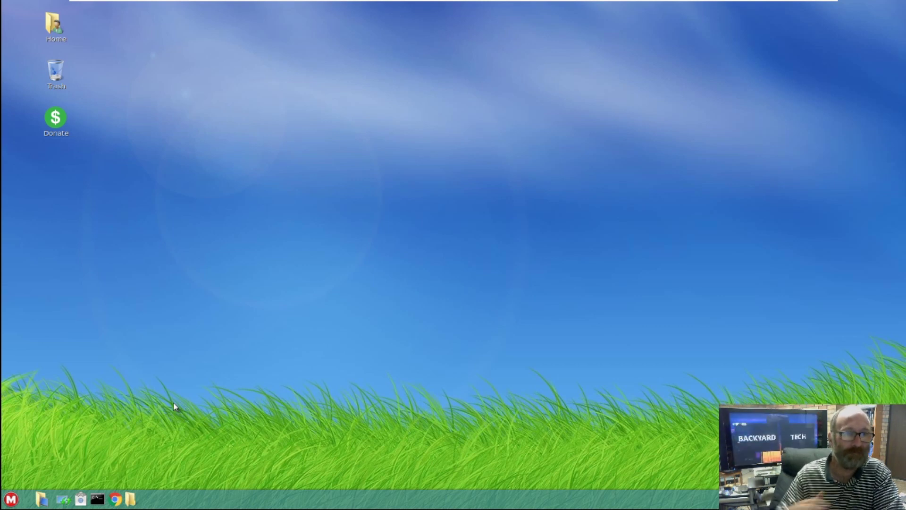
click(59, 25)
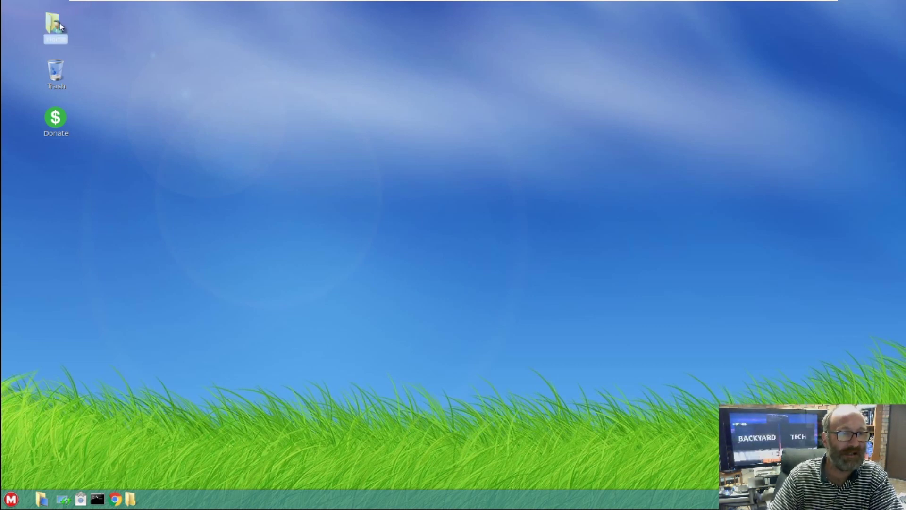
double_click(60, 25)
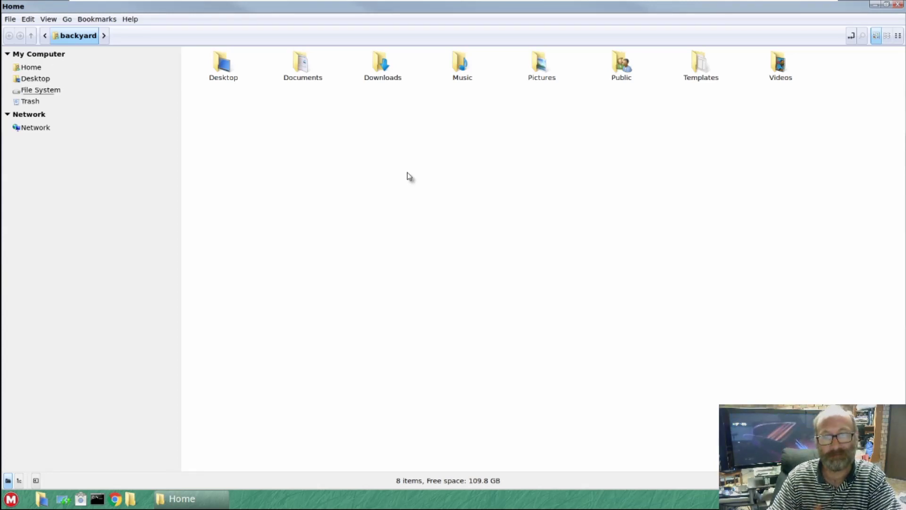
click(47, 91)
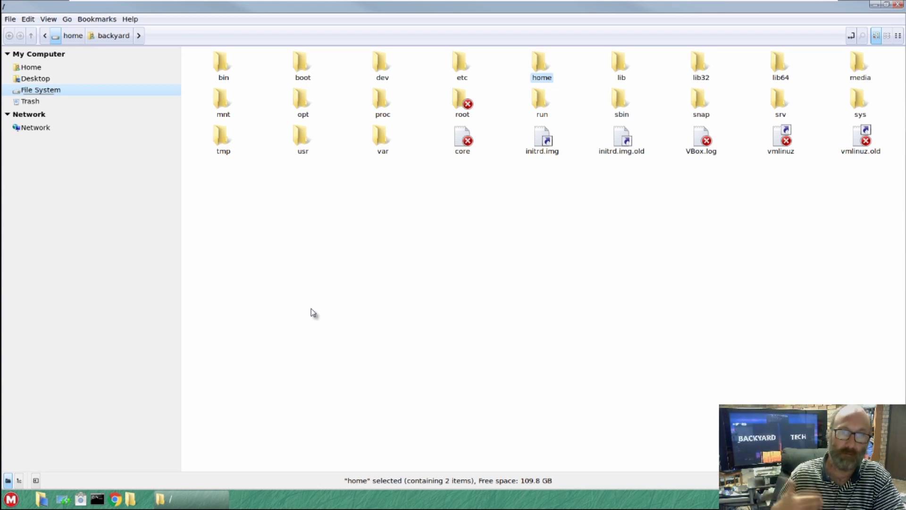
click(898, 5)
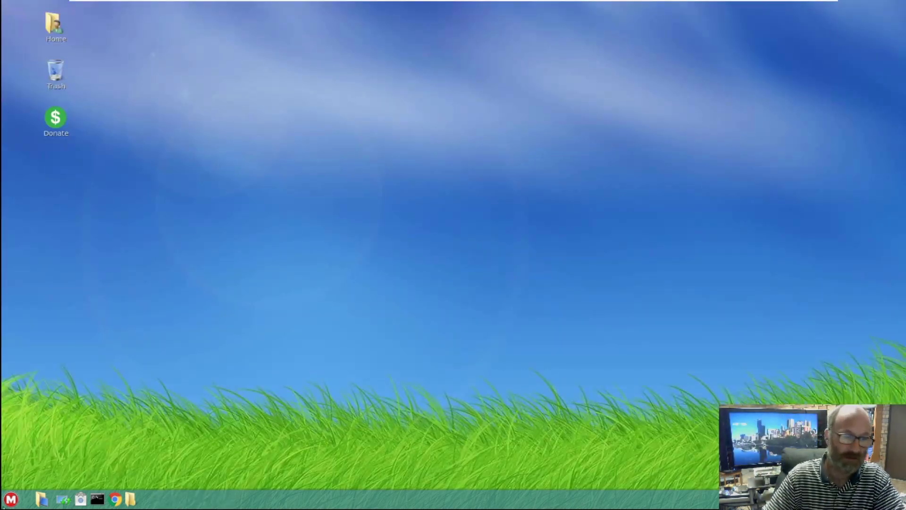
Look through the application menu's Office, All Applications, Preferences and Administration categories
click(5, 499)
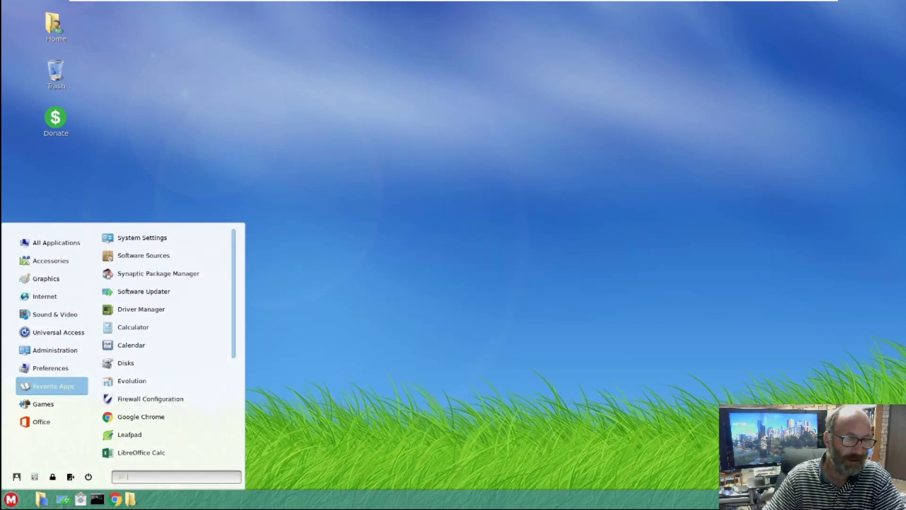
key(Down)
key(Right)
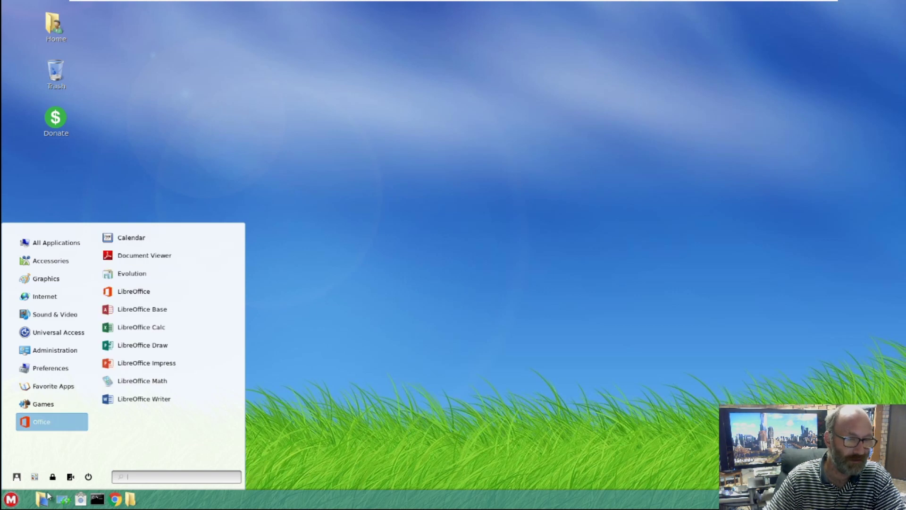
mouse_move(45, 249)
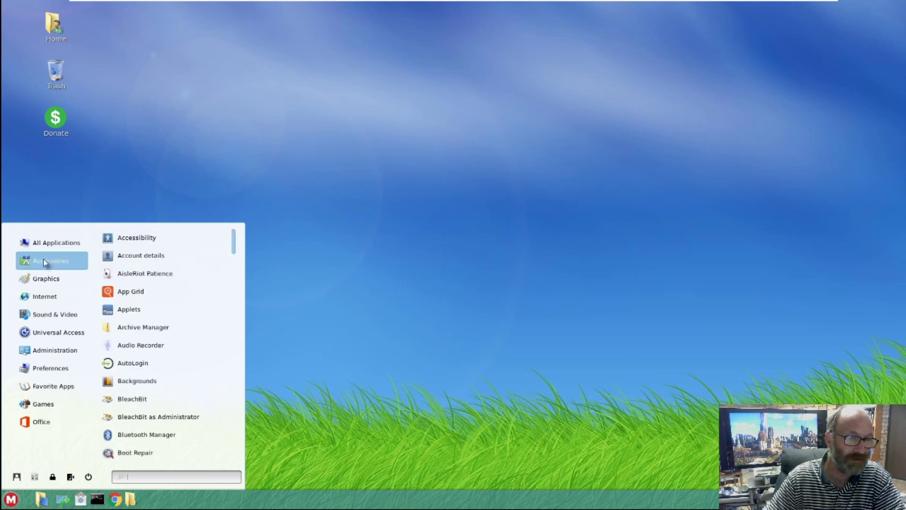
mouse_move(62, 372)
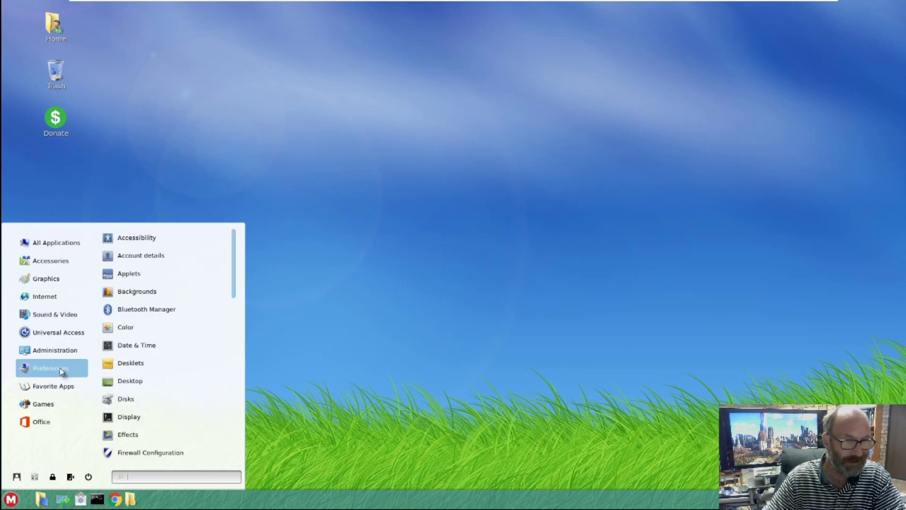
mouse_move(70, 352)
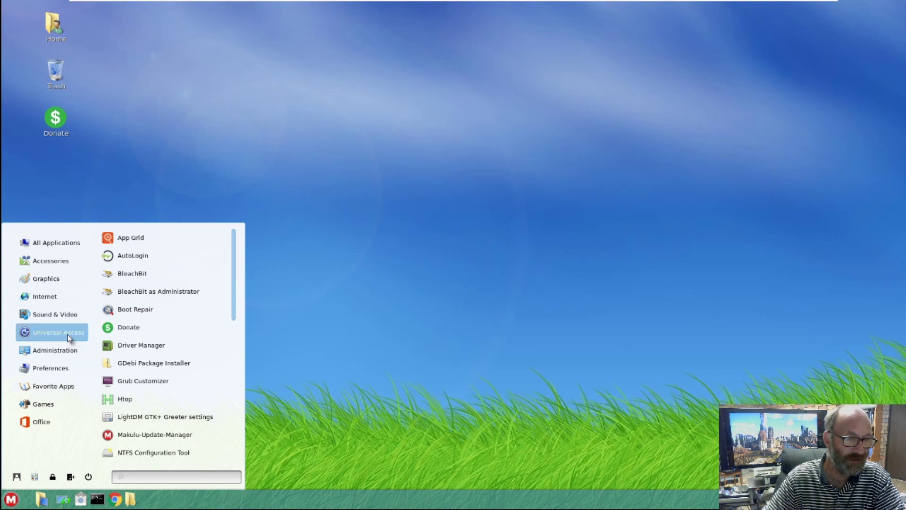
mouse_move(64, 321)
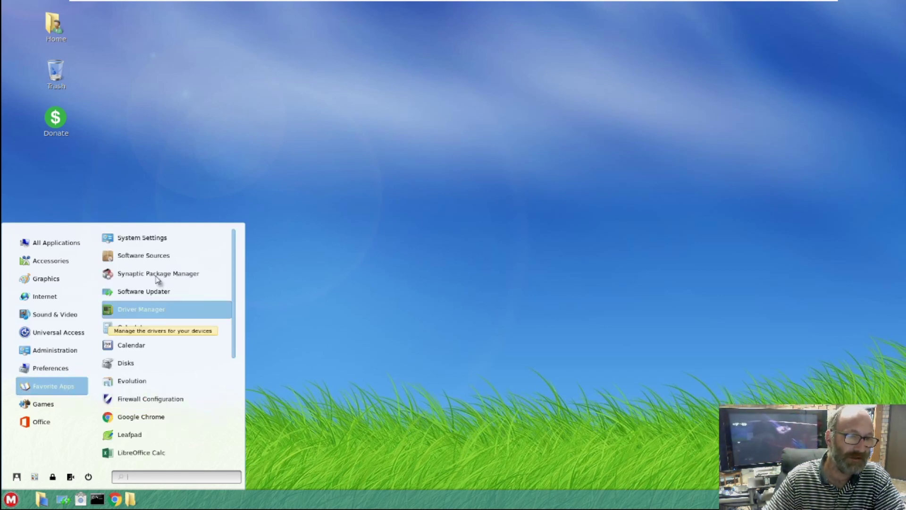
Open and close System Settings from the favorite applications, and view the official repositories in Software Sources before closing it
click(159, 241)
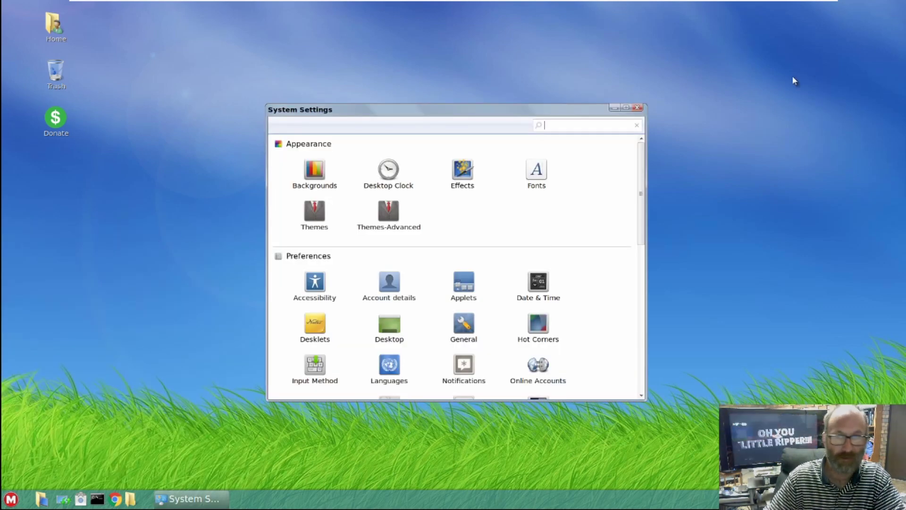
click(637, 108)
click(10, 499)
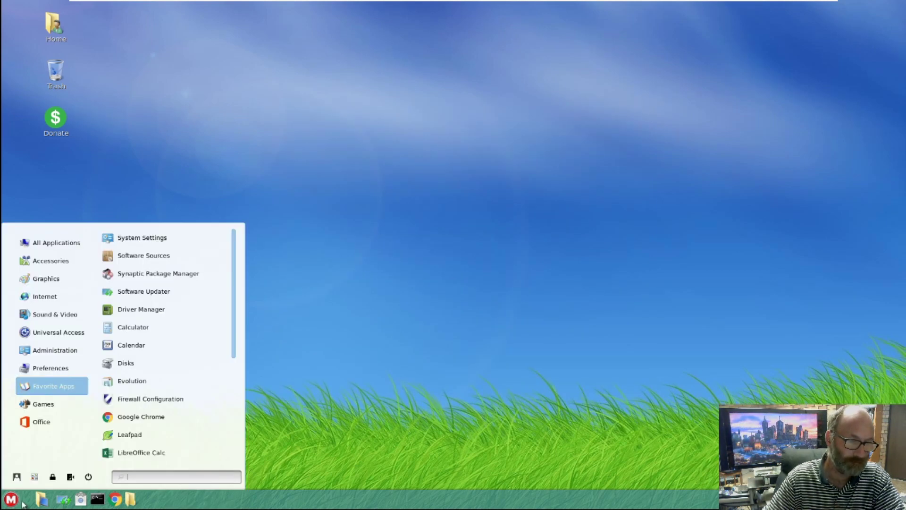
click(44, 404)
click(55, 385)
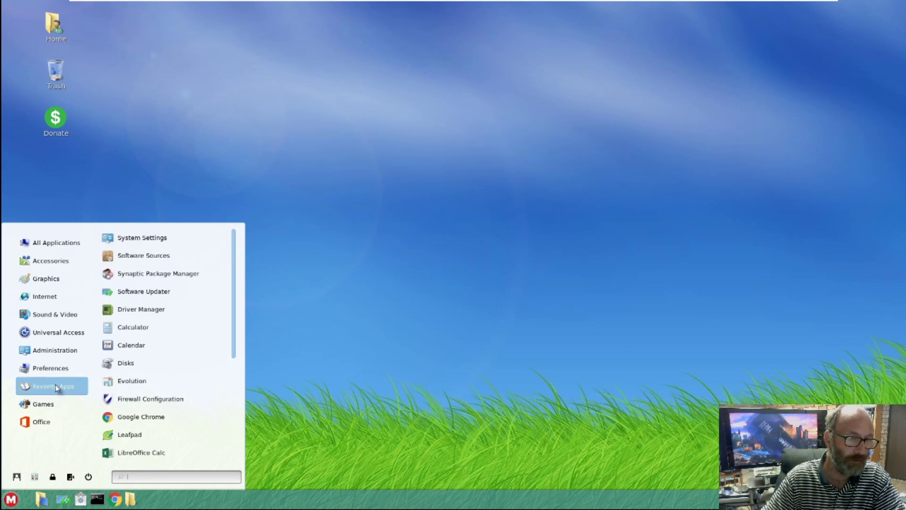
click(152, 250)
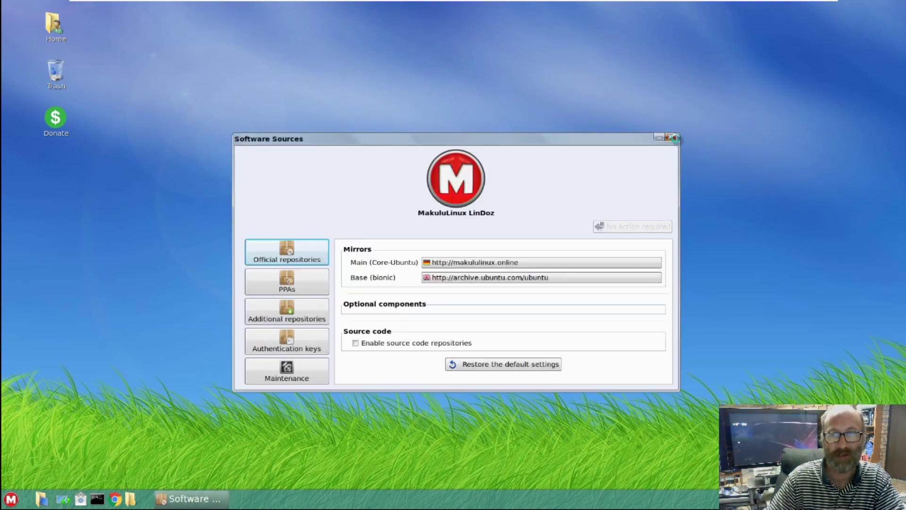
click(674, 138)
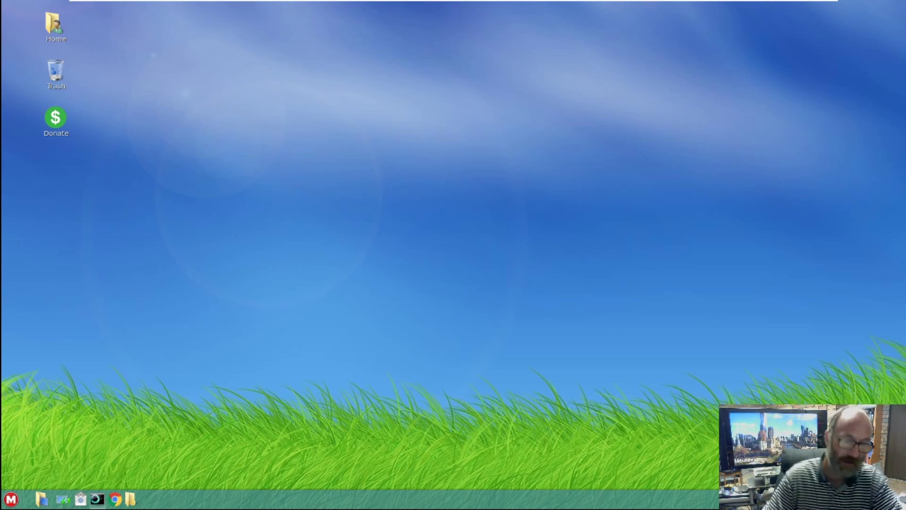
Run htop in a new terminal and maximize the terminal window
click(98, 500)
text(htop)
key(Return)
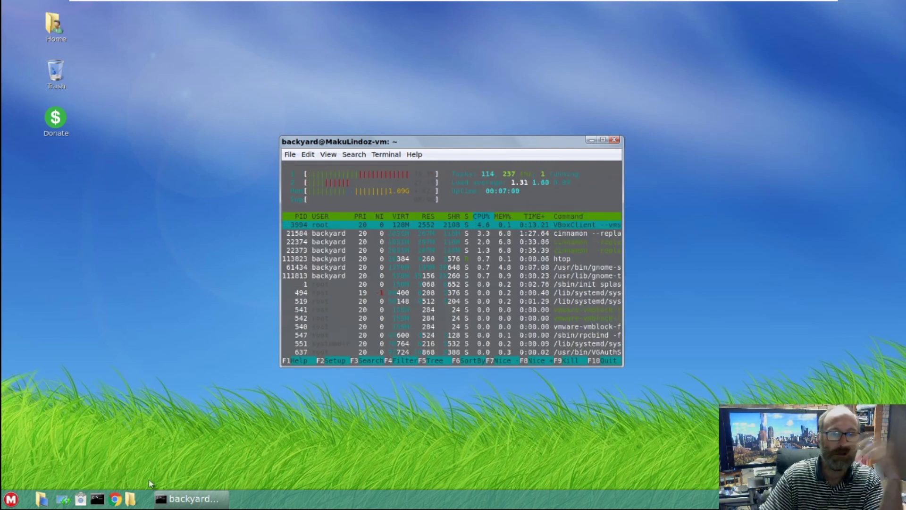
click(603, 141)
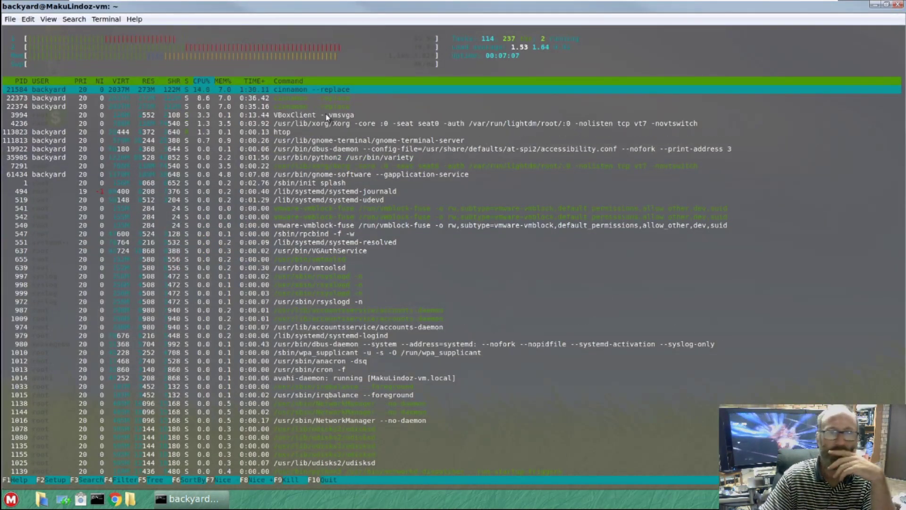
Open the terminal's profile preferences and inspect the default background colour in the Colours settings, accepting #635F5A
click(102, 21)
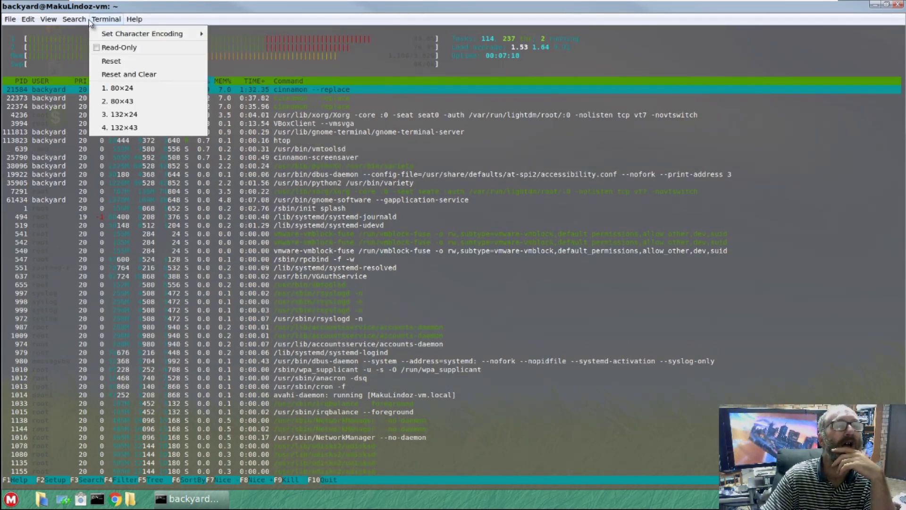
mouse_move(47, 21)
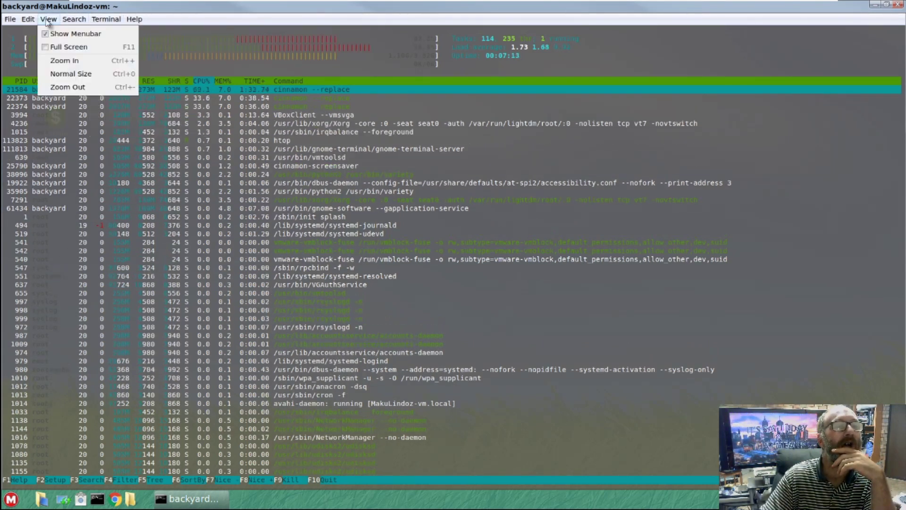
mouse_move(9, 19)
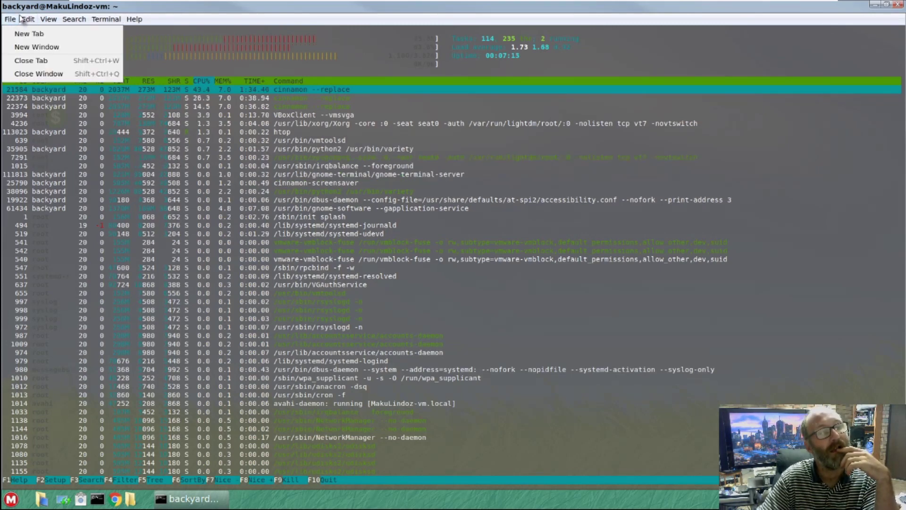
click(42, 89)
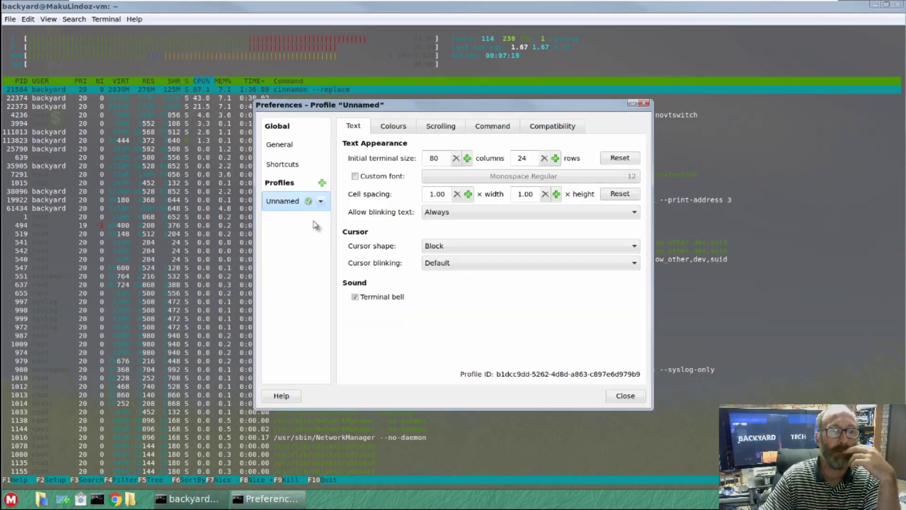
click(382, 129)
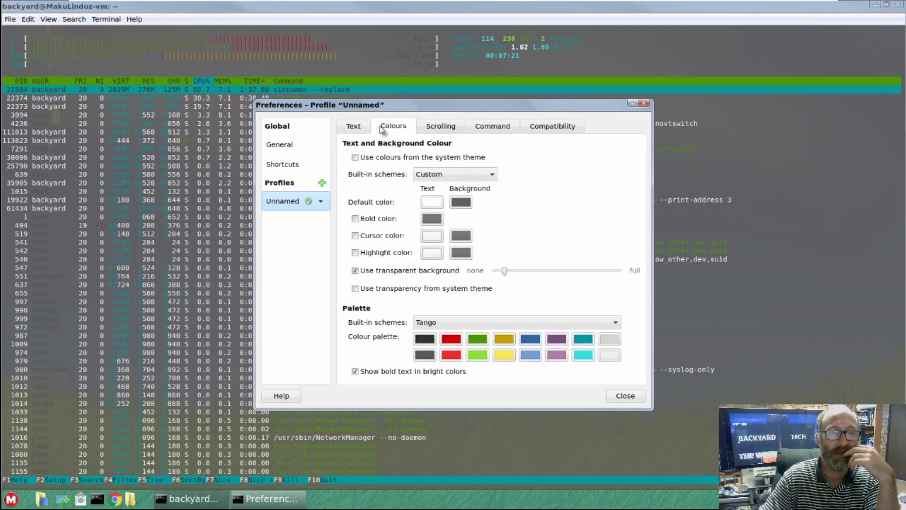
click(461, 203)
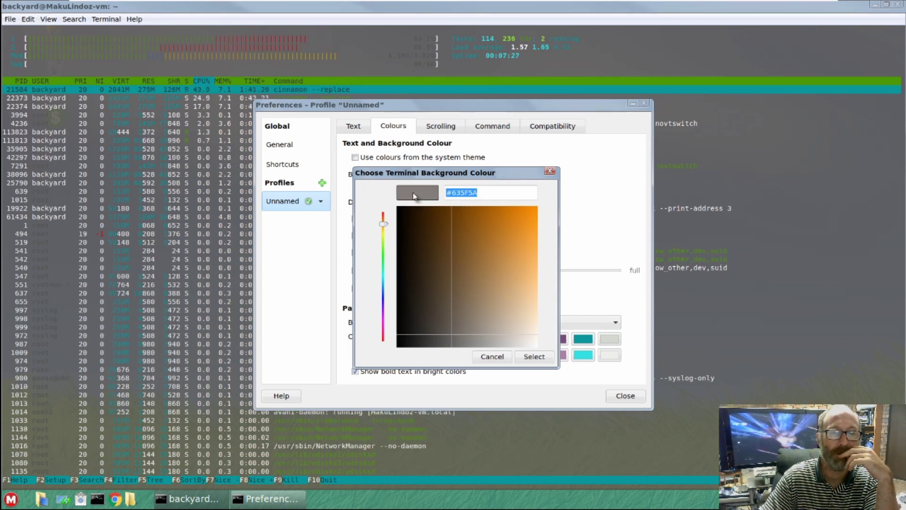
click(532, 357)
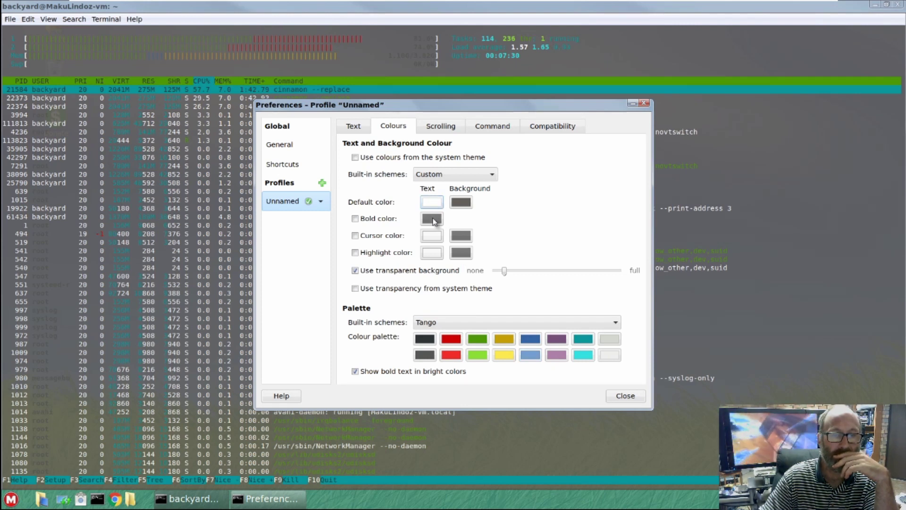
Try the XTerm palette scheme and set the terminal's colour palette to Linux console
click(457, 322)
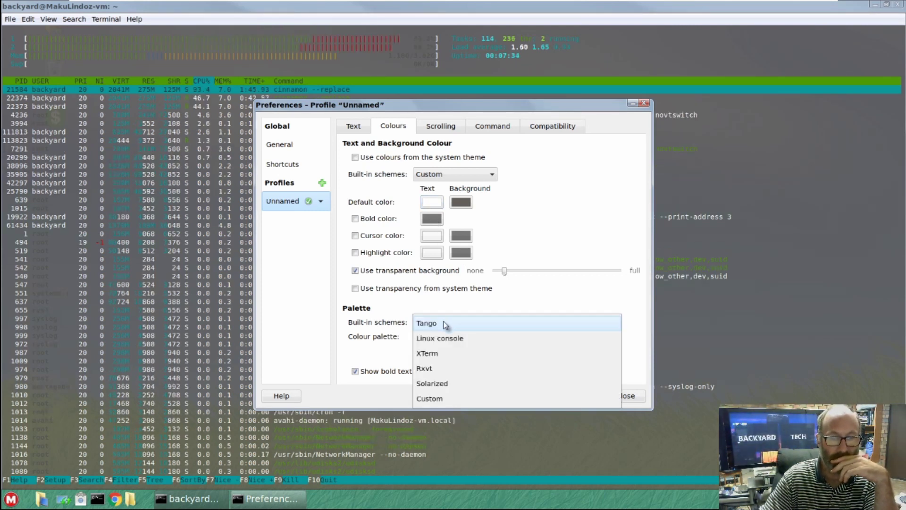
click(441, 355)
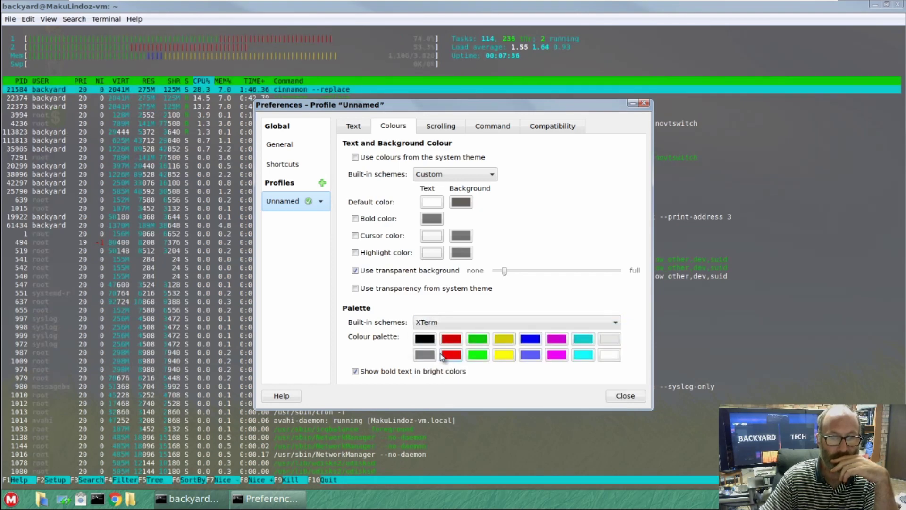
click(443, 323)
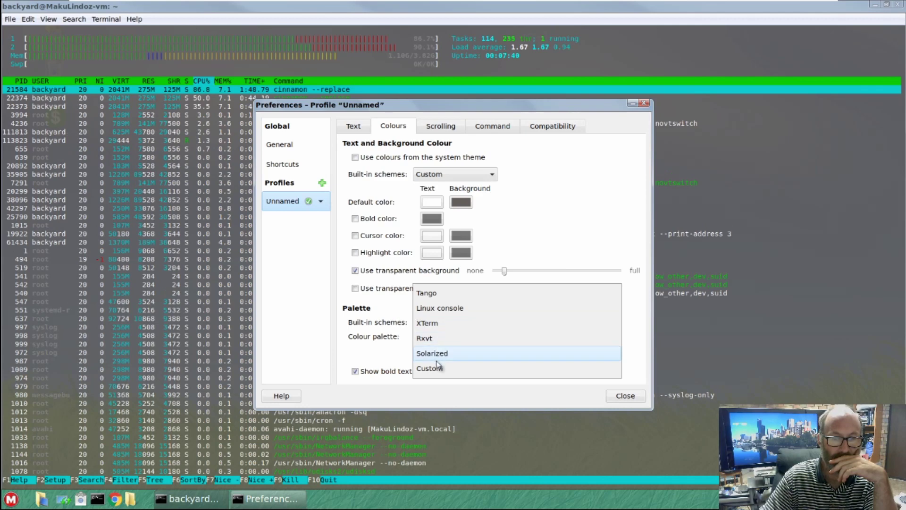
click(442, 311)
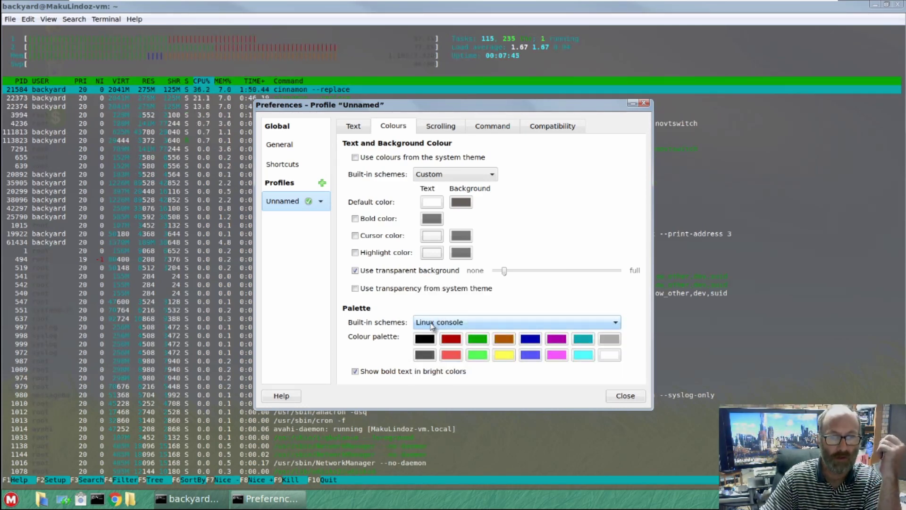
click(431, 325)
key(Escape)
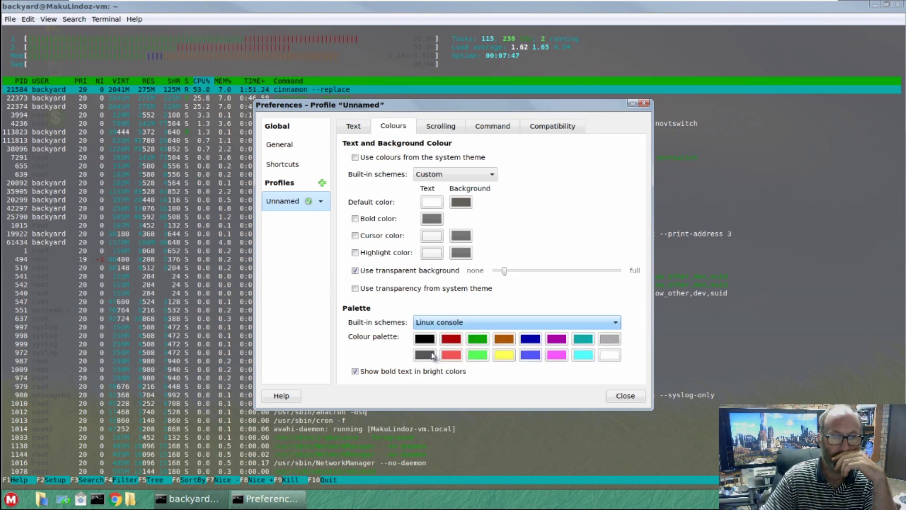
Close the profile preferences and the terminal, ending the running htop process
click(619, 395)
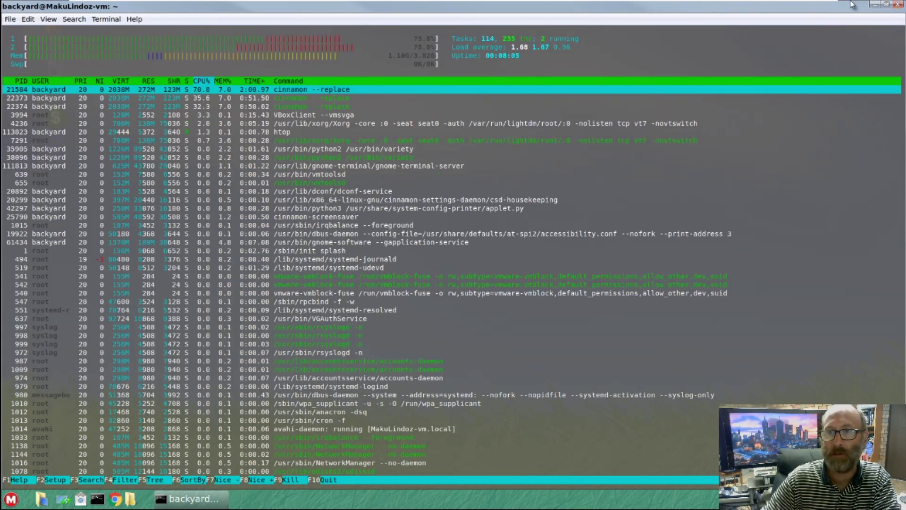
click(897, 5)
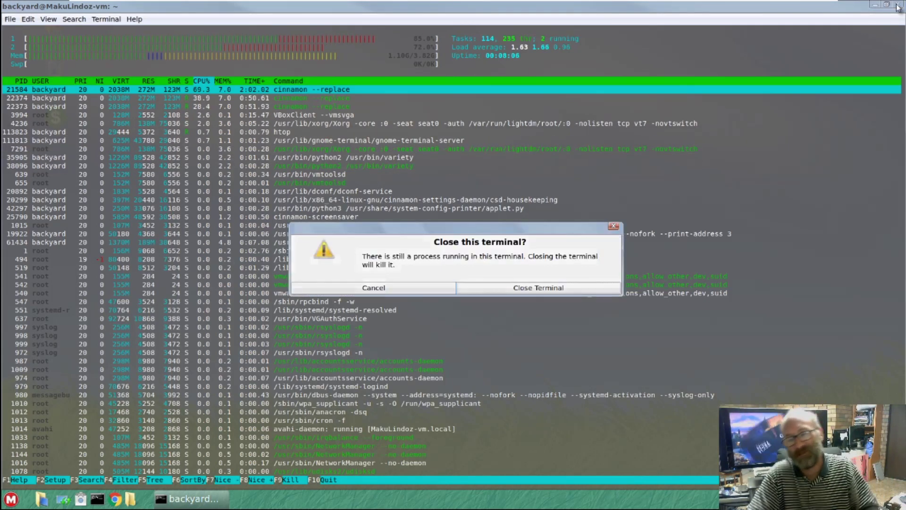
click(547, 289)
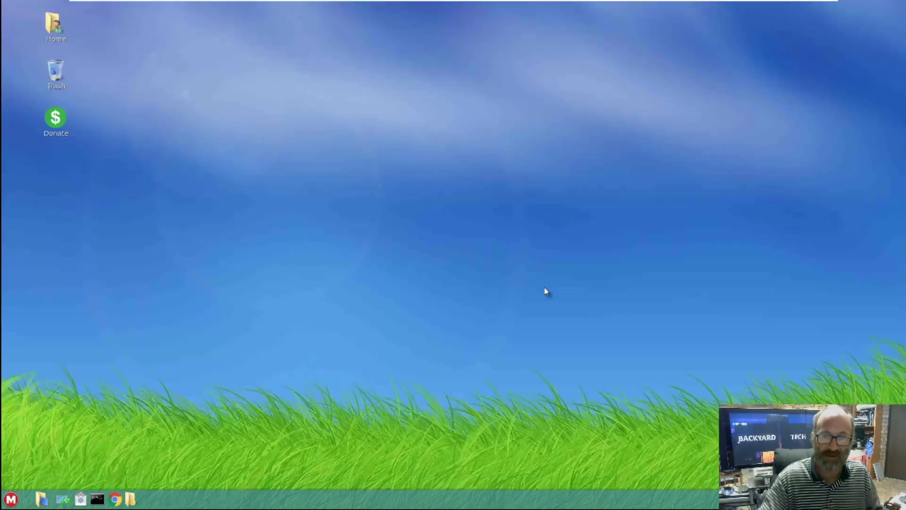